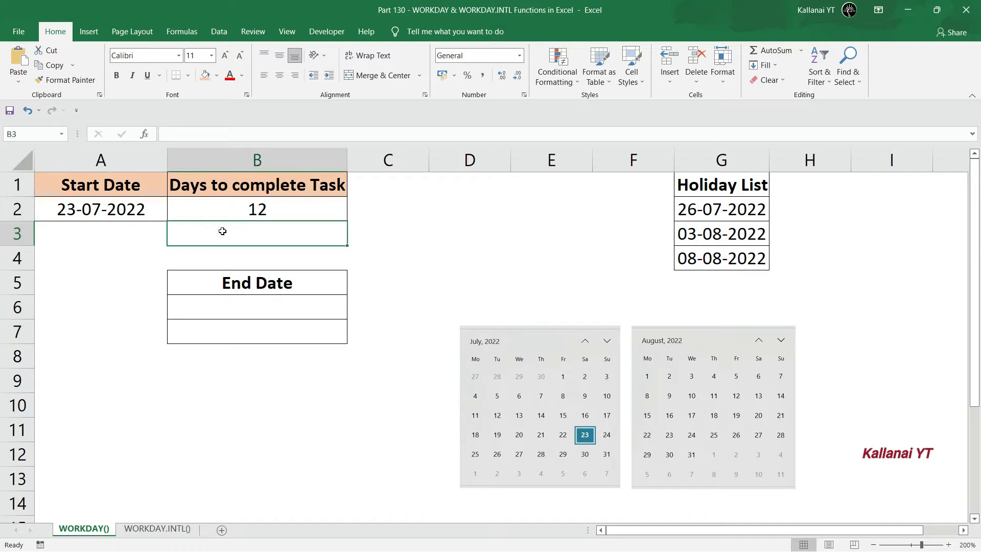
# - Review the start date in A2 and the number of days to complete the task in B2
pyautogui.click(260, 210)
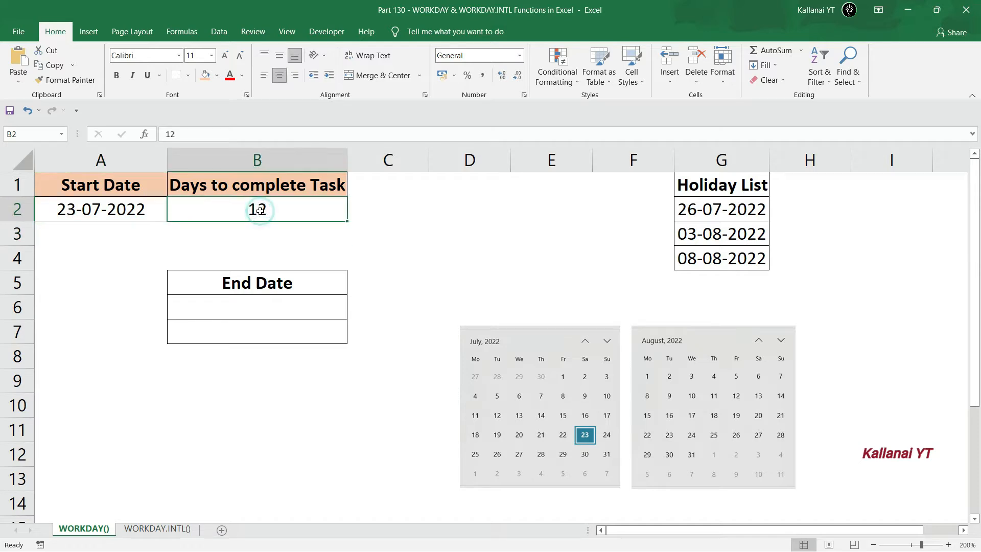
pyautogui.click(287, 231)
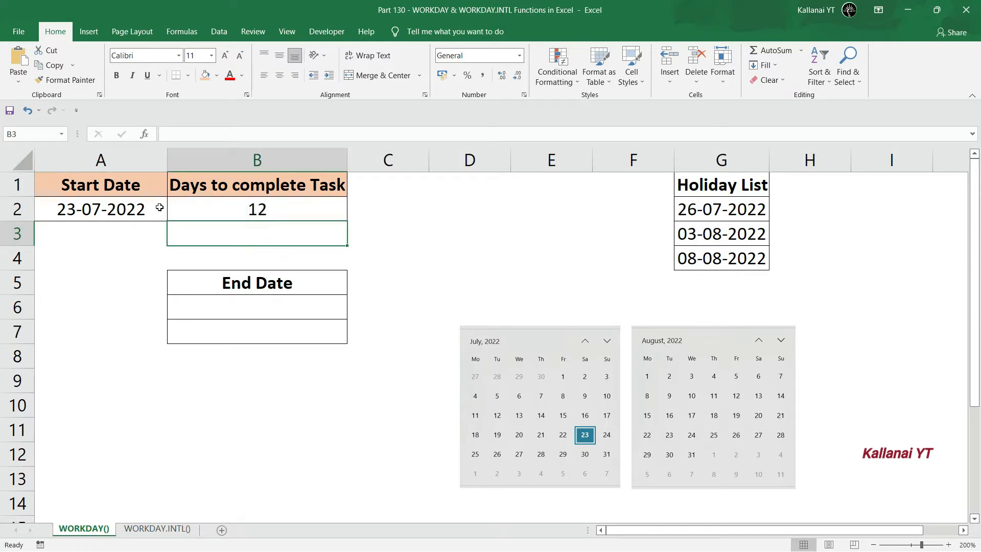
pyautogui.click(129, 210)
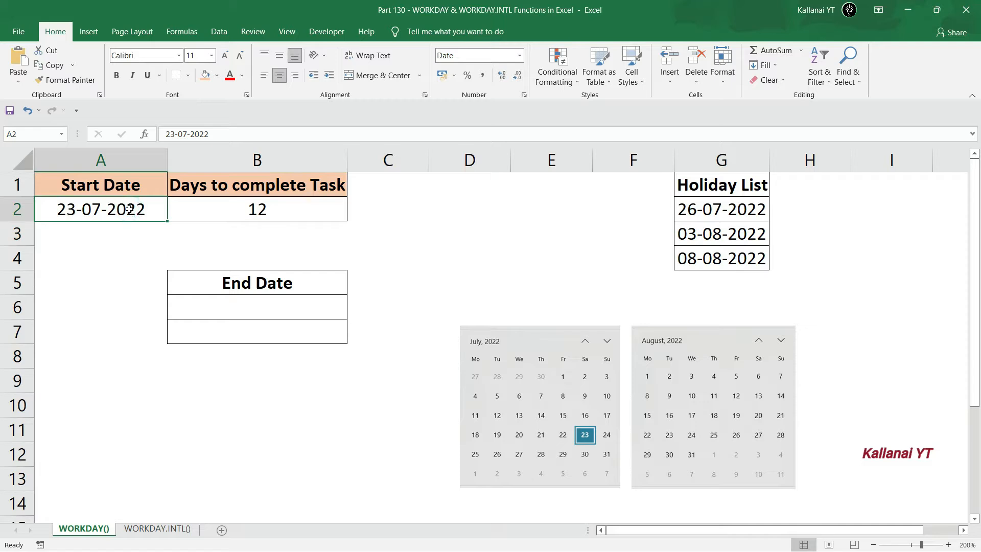
pyautogui.click(212, 236)
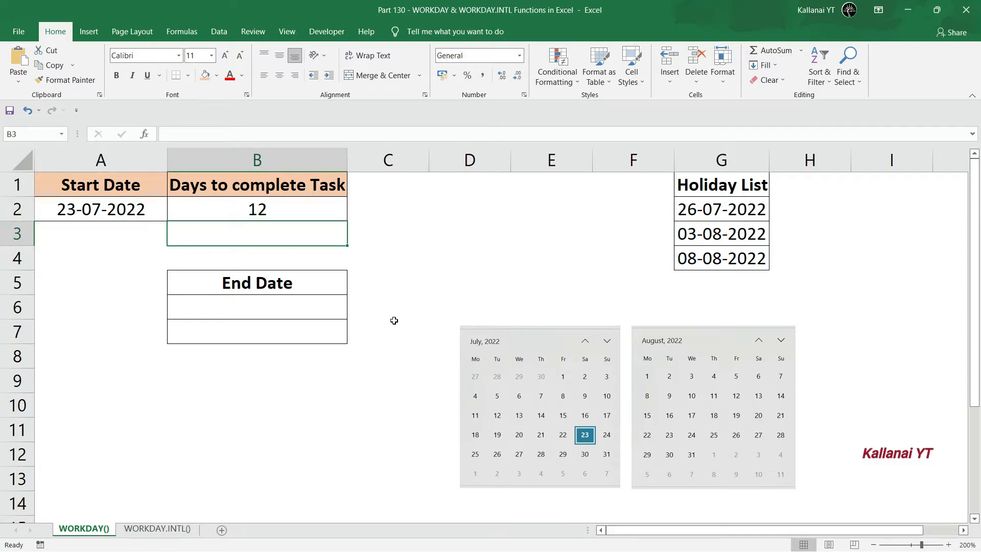
pyautogui.click(375, 313)
pyautogui.click(222, 252)
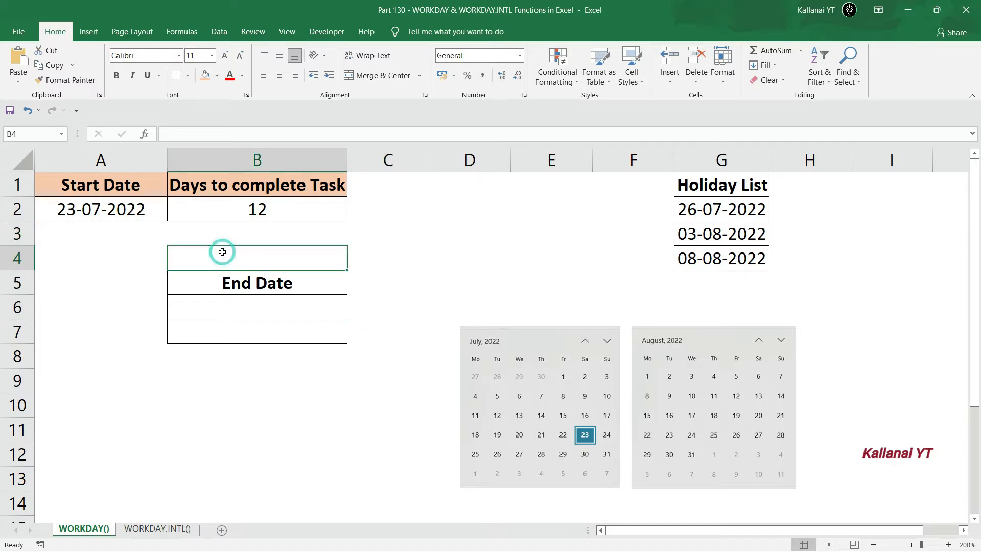
pyautogui.click(110, 245)
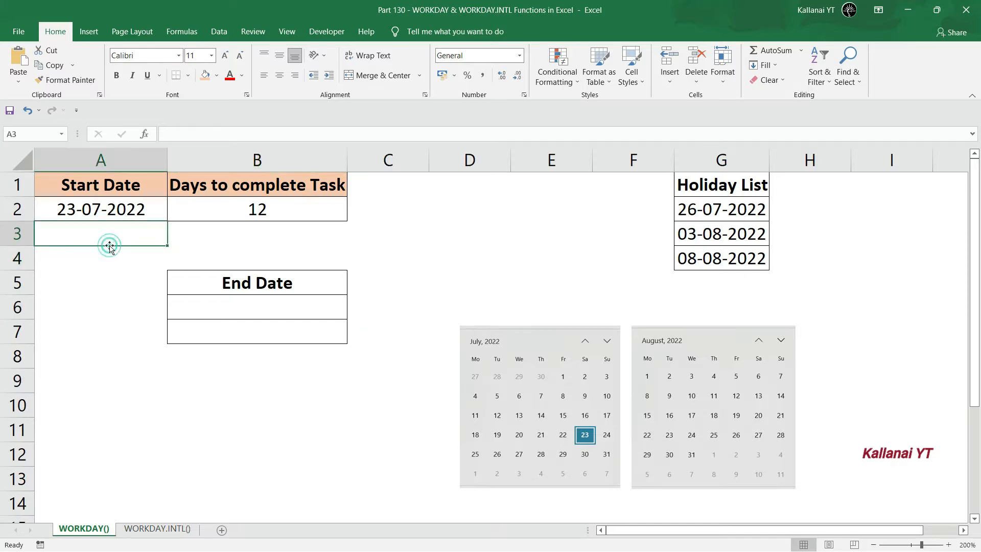
pyautogui.click(91, 207)
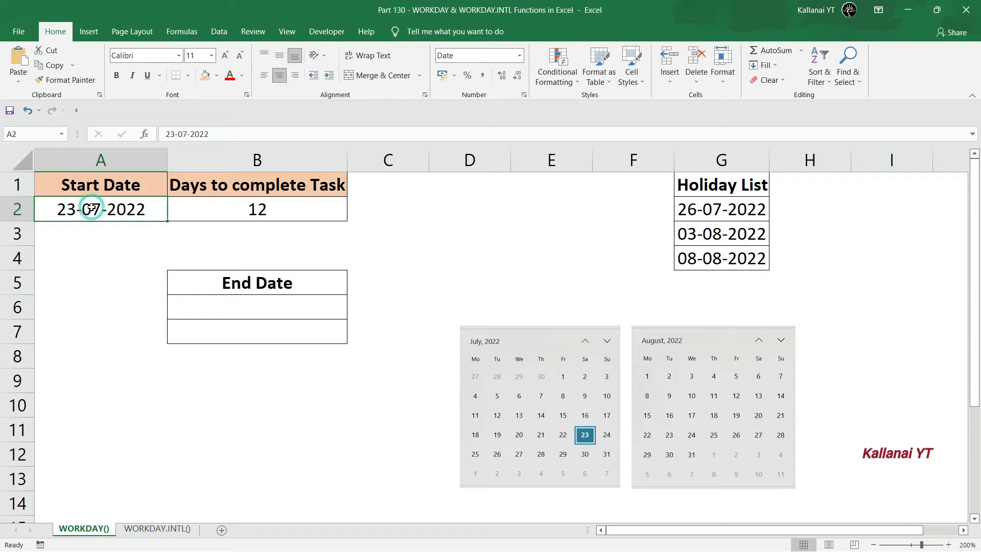
pyautogui.click(257, 214)
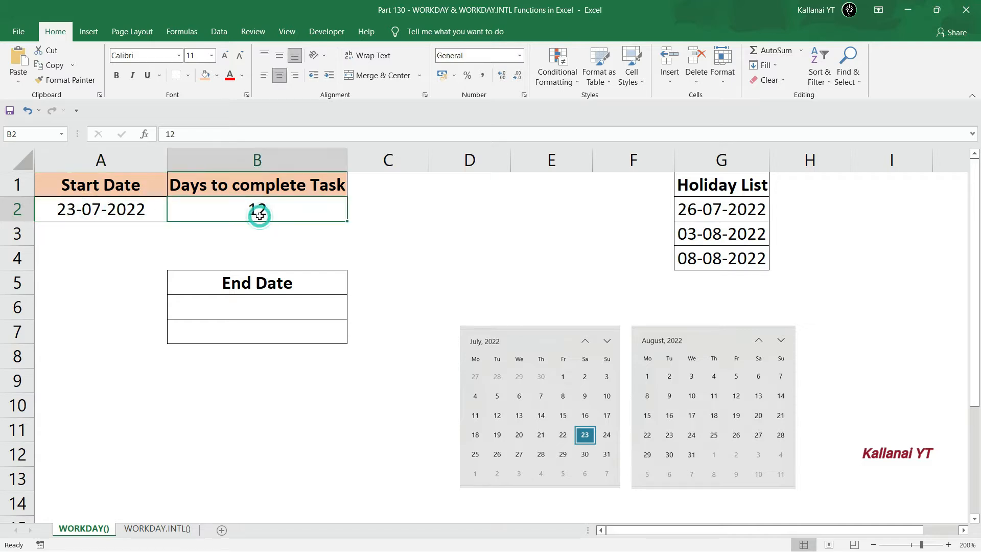
pyautogui.click(256, 239)
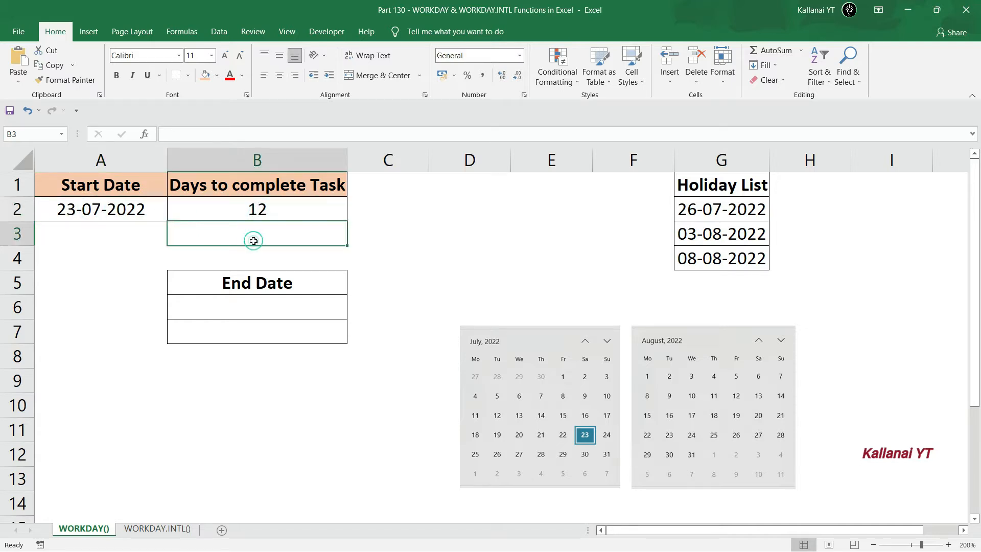
pyautogui.click(104, 212)
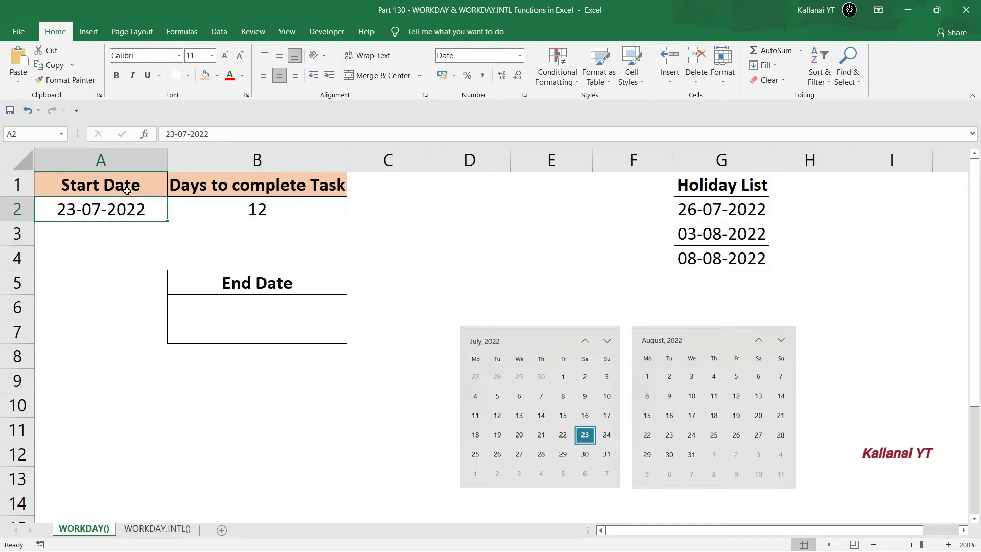
pyautogui.click(109, 247)
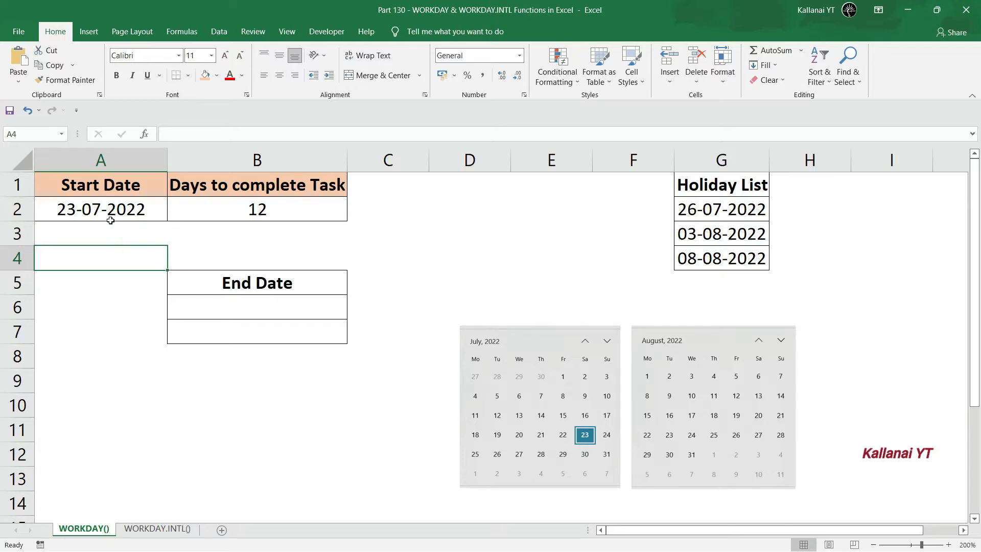
pyautogui.click(110, 219)
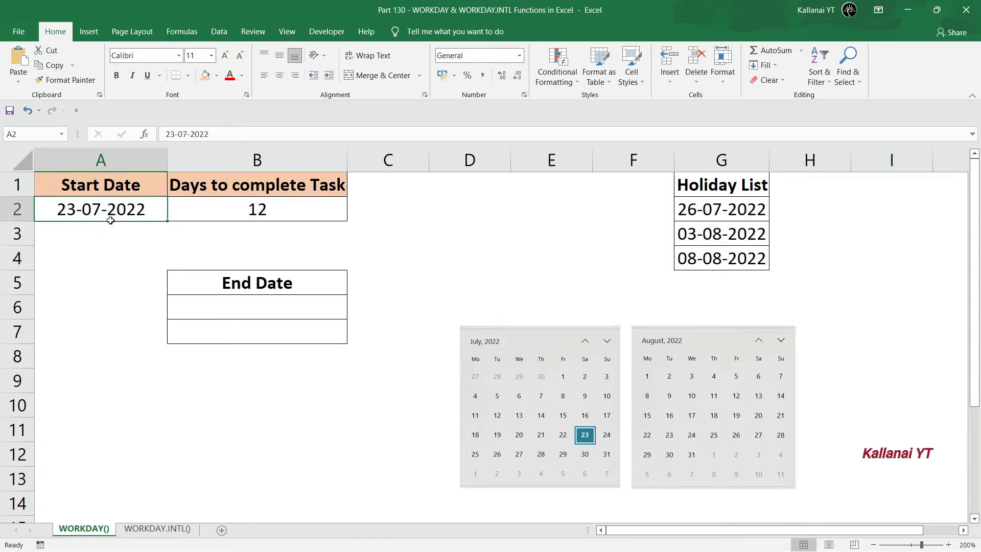
pyautogui.click(234, 214)
pyautogui.click(269, 227)
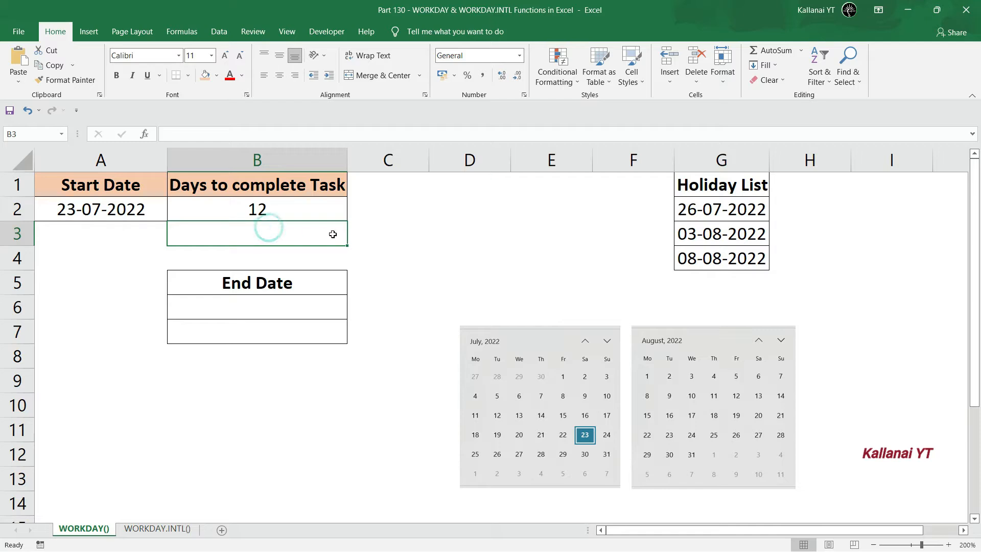
pyautogui.click(390, 230)
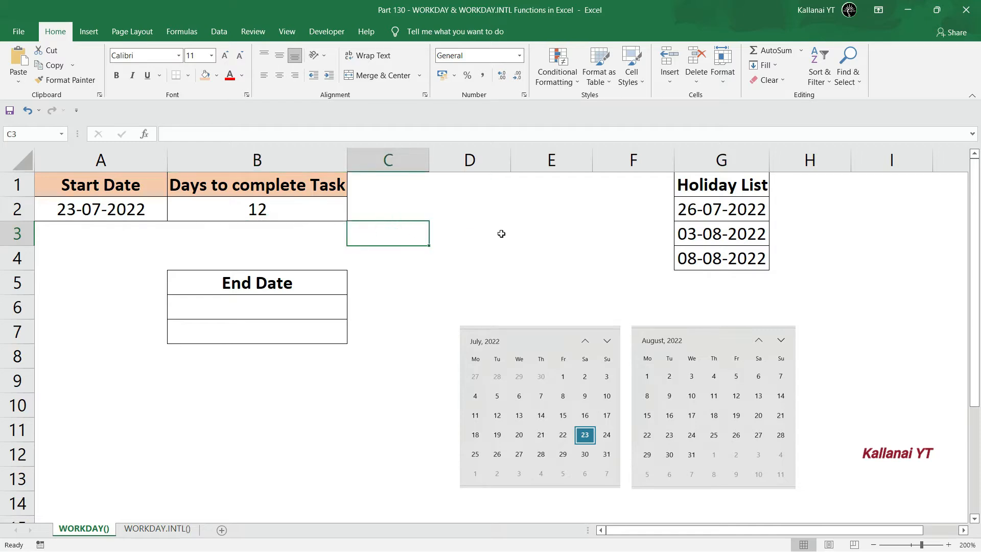
pyautogui.click(519, 206)
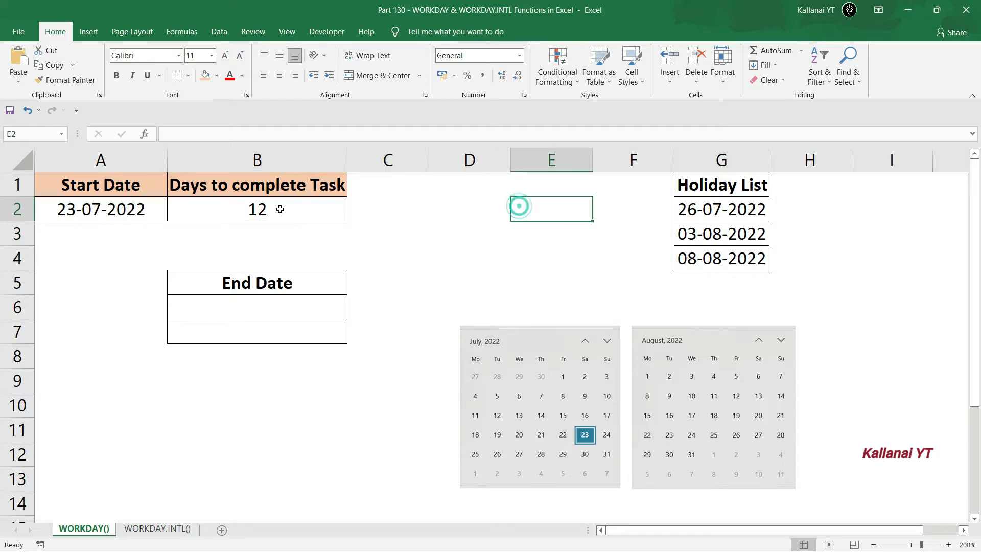
pyautogui.click(270, 210)
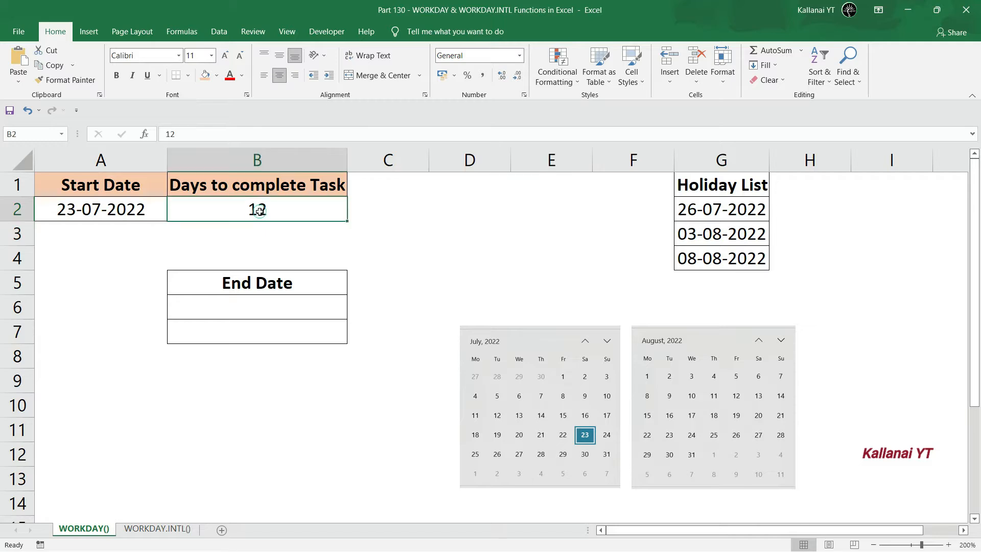
pyautogui.click(277, 245)
# - Enter =WORKDAY(A2,B2) in B6 to calculate the end date from the start date and task days
pyautogui.click(252, 305)
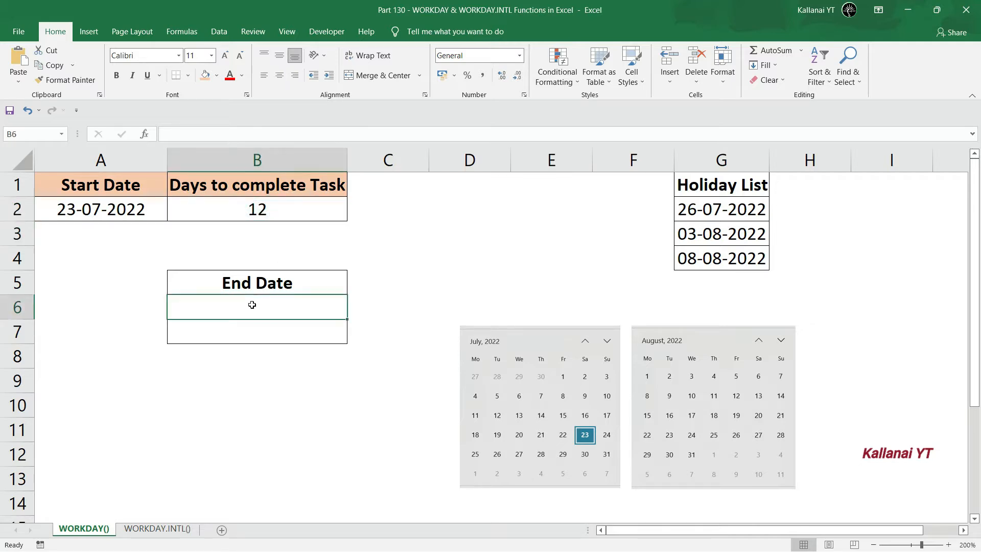
pyautogui.click(367, 302)
pyautogui.click(326, 303)
pyautogui.write('=')
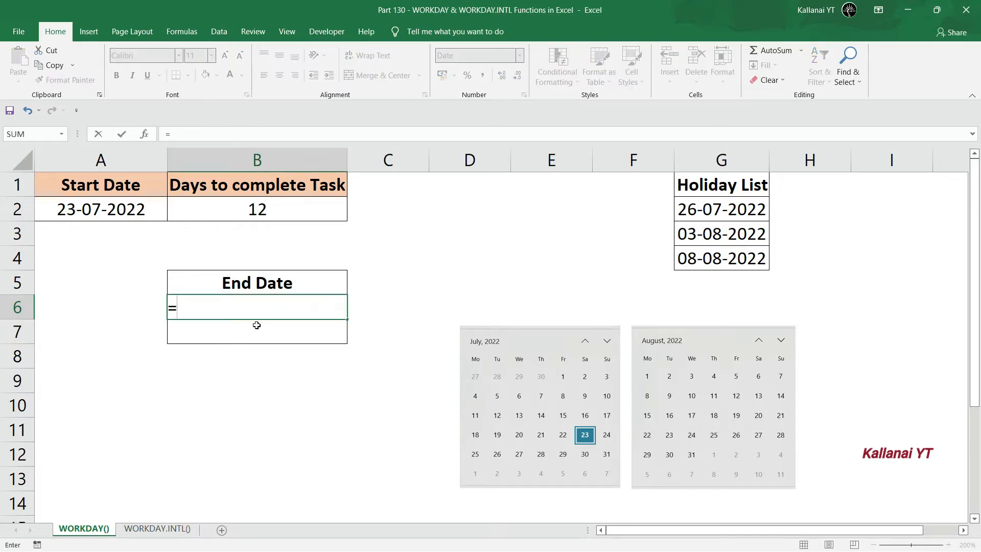
pyautogui.write('wor')
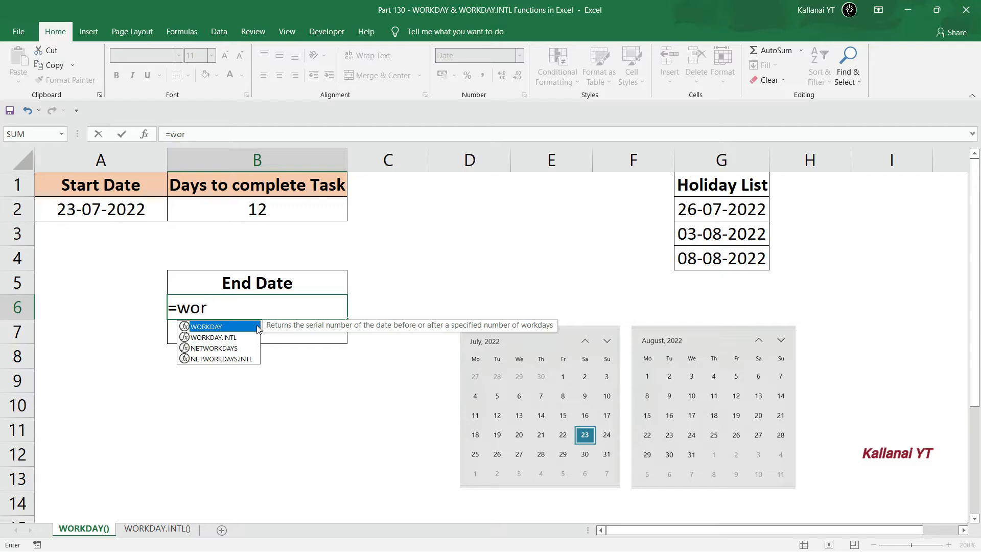
pyautogui.write('k')
pyautogui.press('Tab')
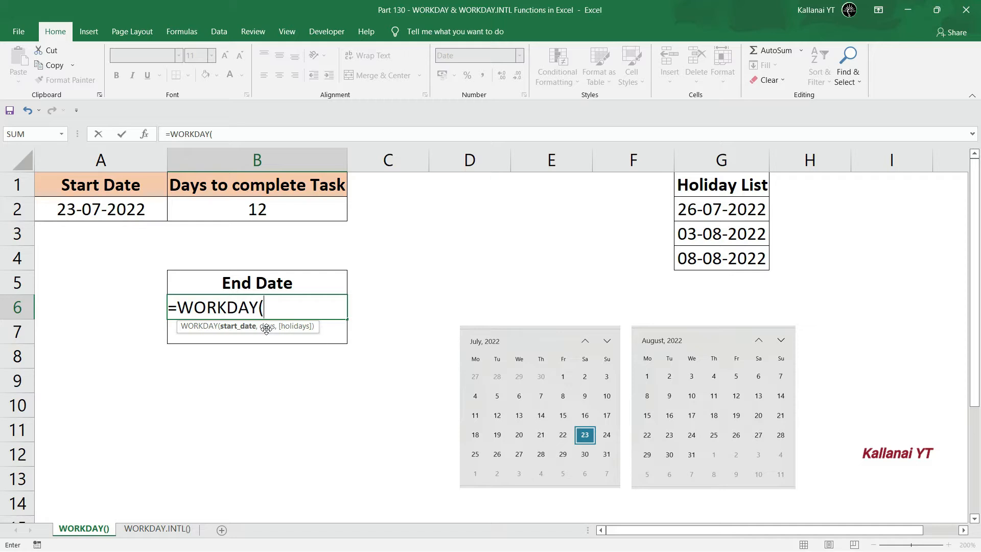
pyautogui.click(120, 212)
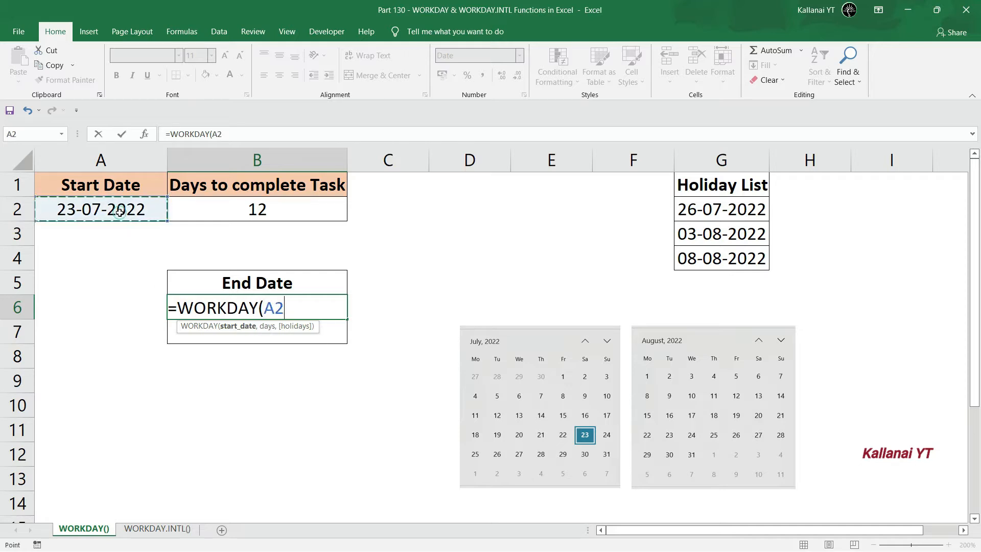
pyautogui.write(',')
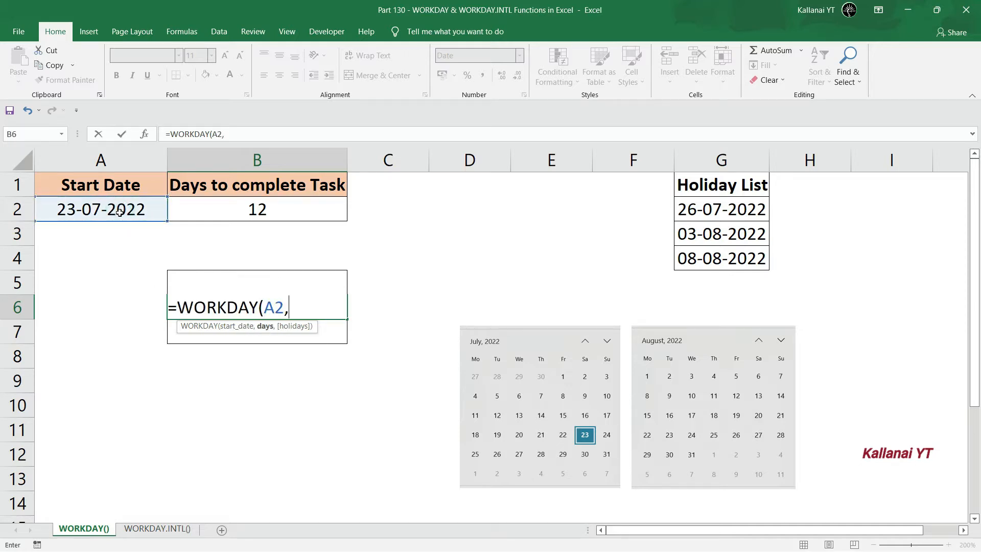
pyautogui.click(235, 206)
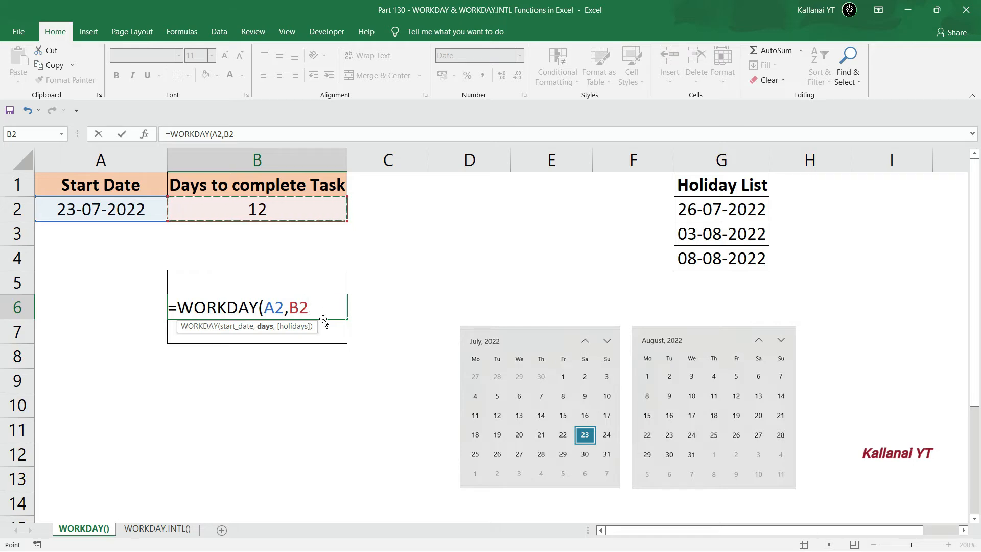
pyautogui.write(')')
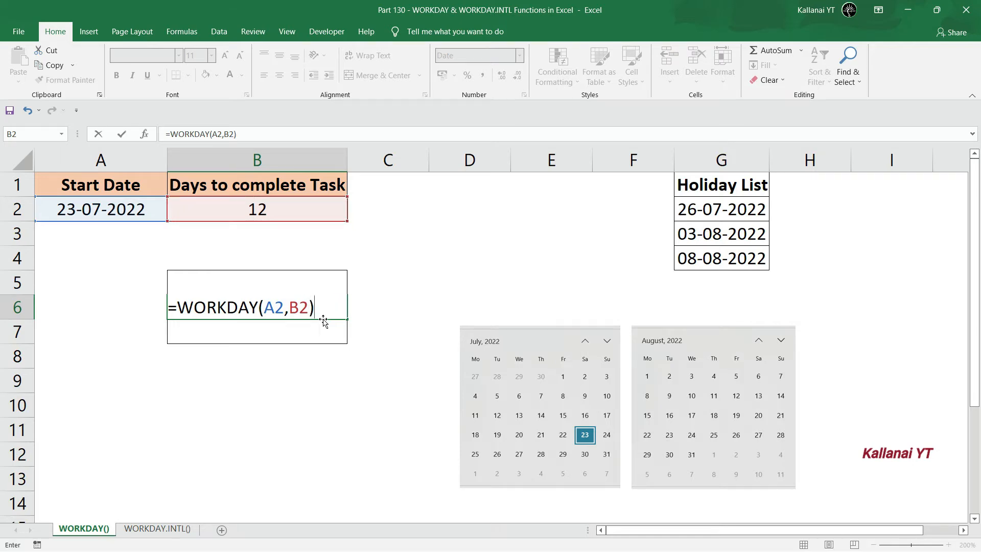
pyautogui.press('Return')
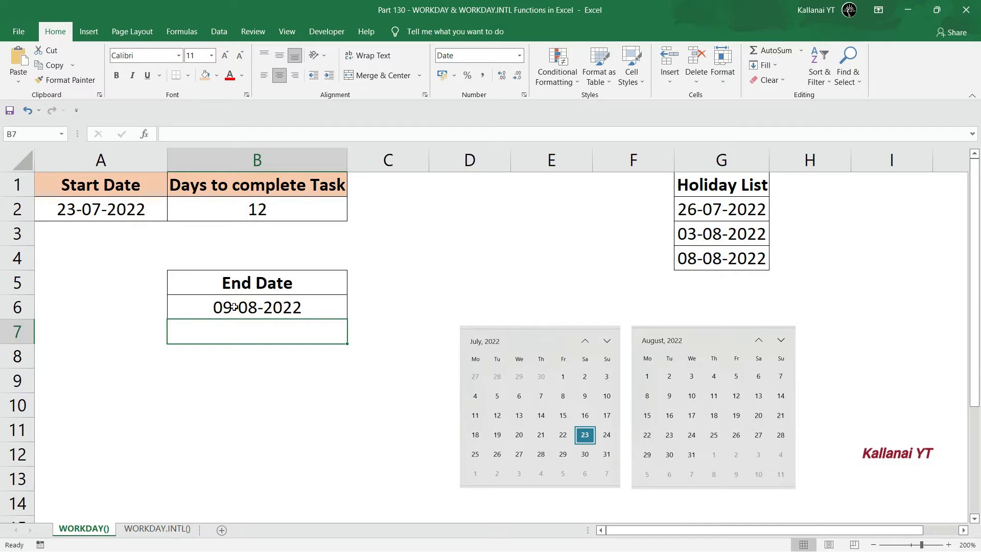
# - Check the end date in B6 against the start date and the July and August 2022 calendar pictures
pyautogui.click(279, 326)
pyautogui.click(278, 301)
pyautogui.click(100, 210)
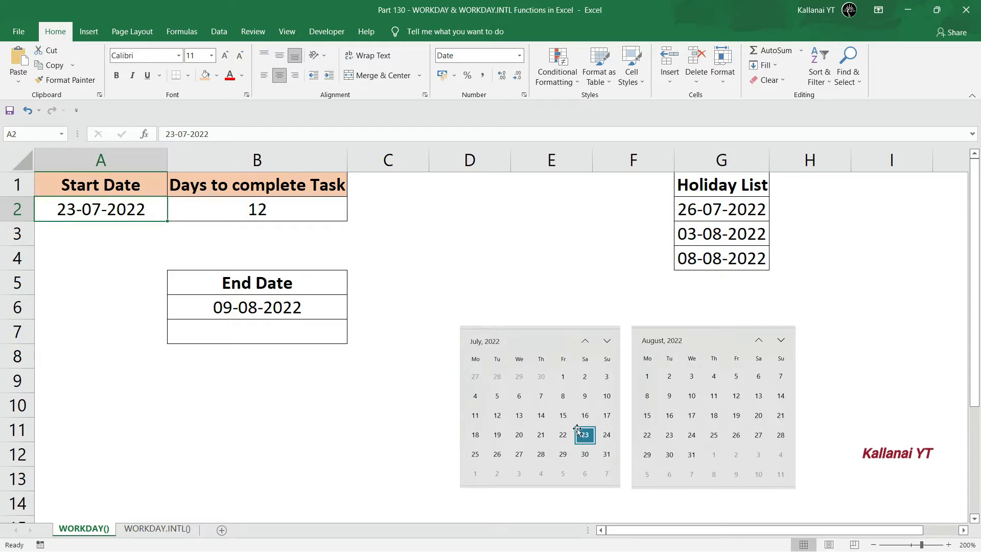
pyautogui.click(525, 337)
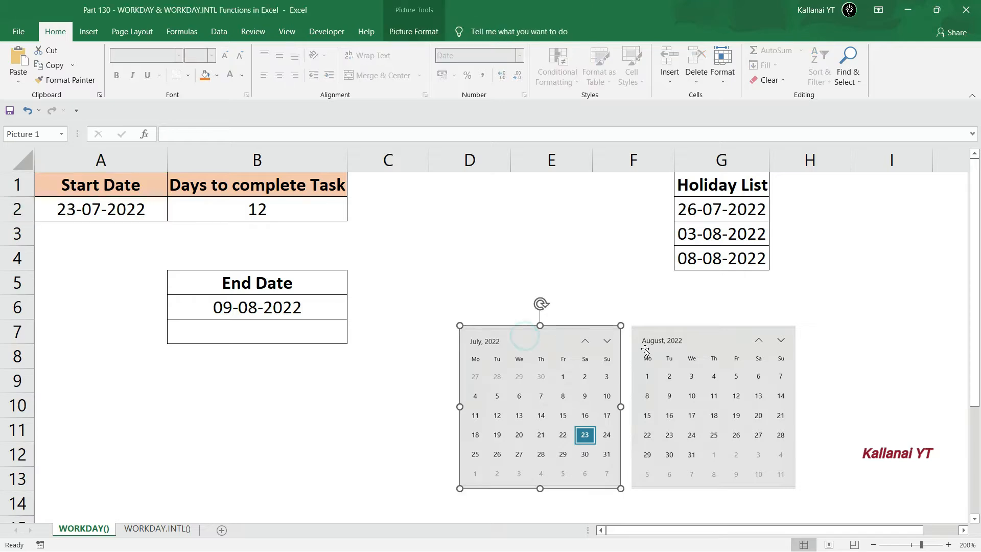
pyautogui.click(659, 340)
pyautogui.click(416, 369)
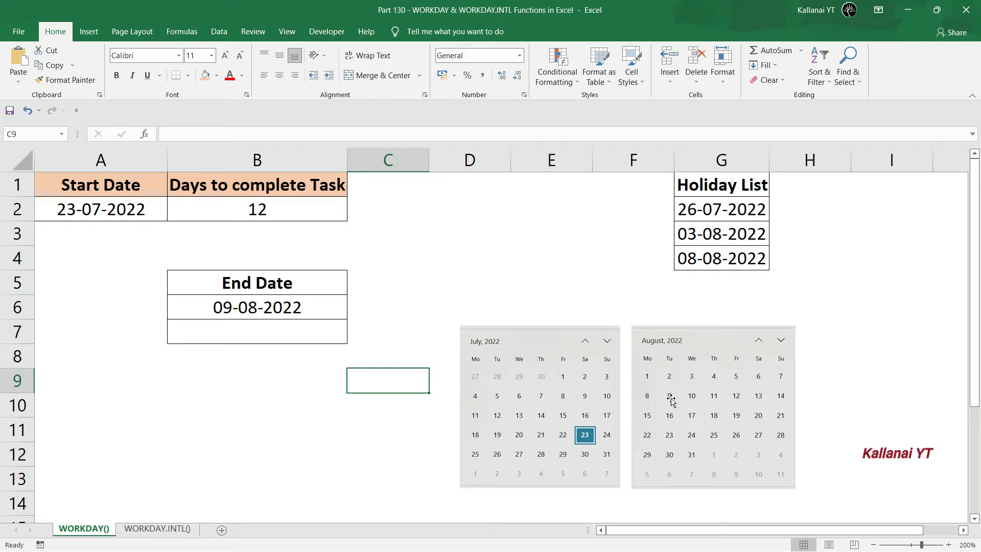
pyautogui.click(231, 308)
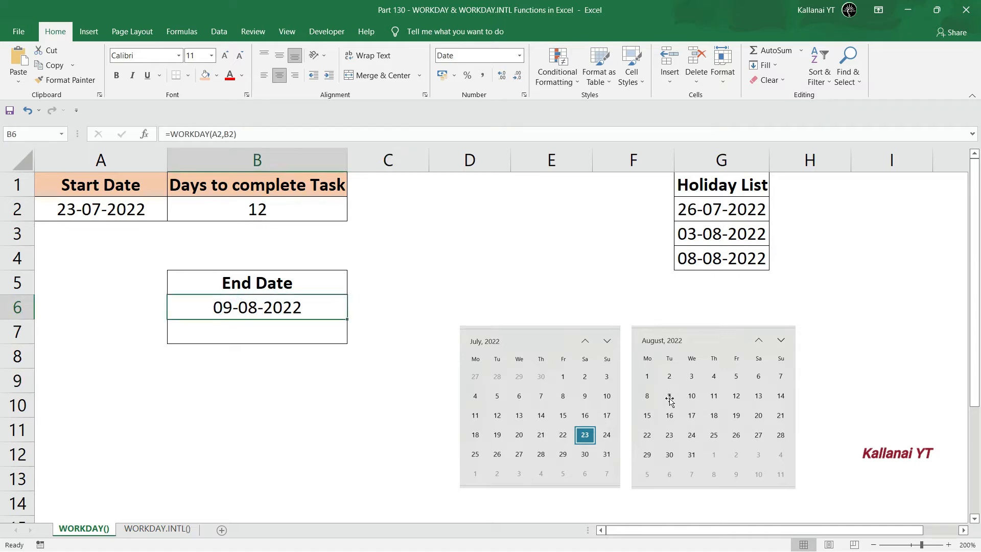
# - Set the days to complete the task in B2 to 15 and check the recalculated end date in B6
pyautogui.doubleClick(263, 209)
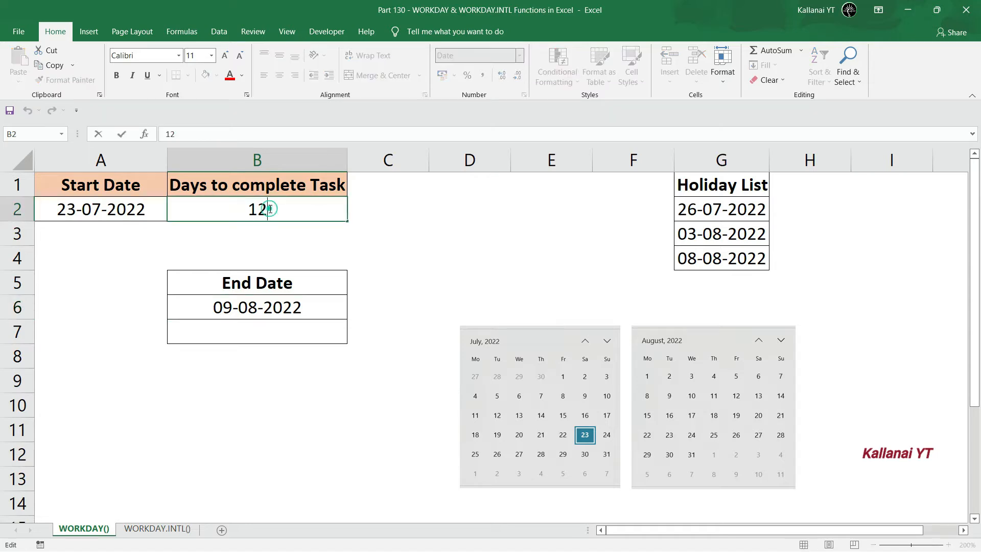
pyautogui.press('BackSpace')
pyautogui.write('5')
pyautogui.press('Return')
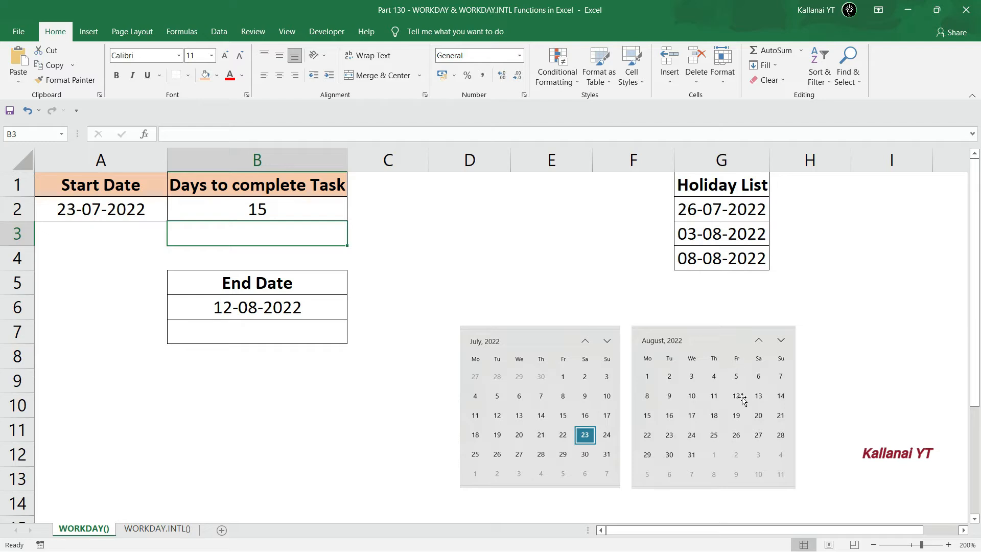
pyautogui.click(223, 313)
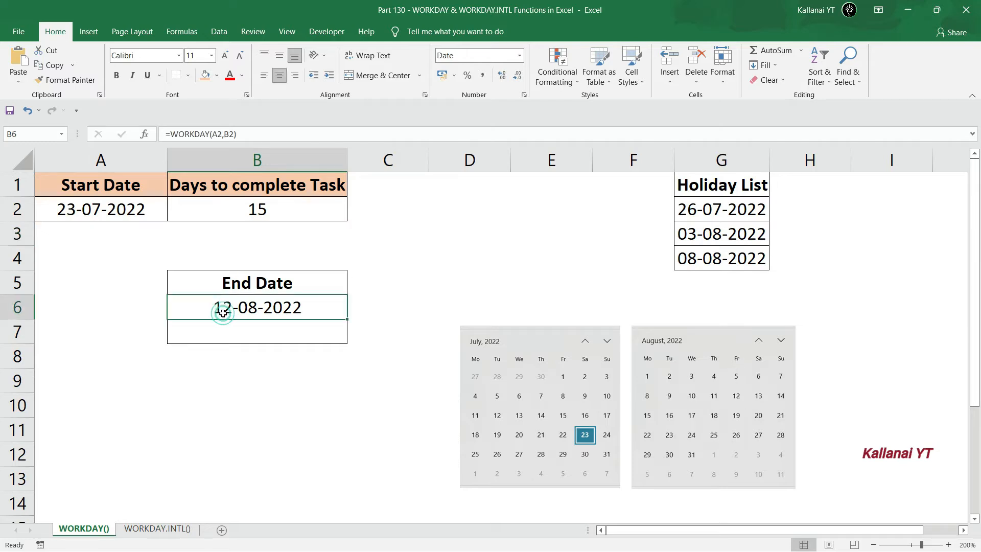
pyautogui.click(264, 215)
pyautogui.click(353, 254)
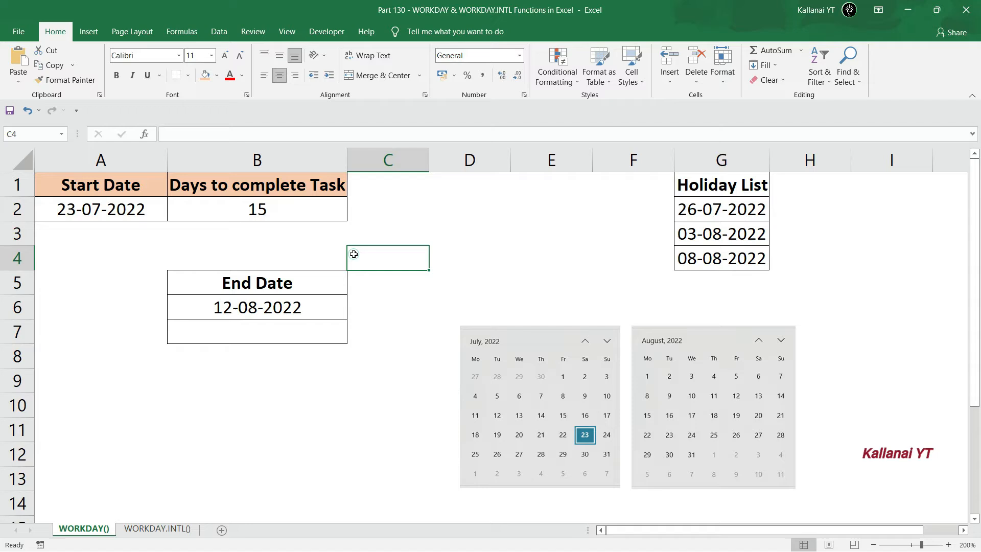
pyautogui.click(233, 225)
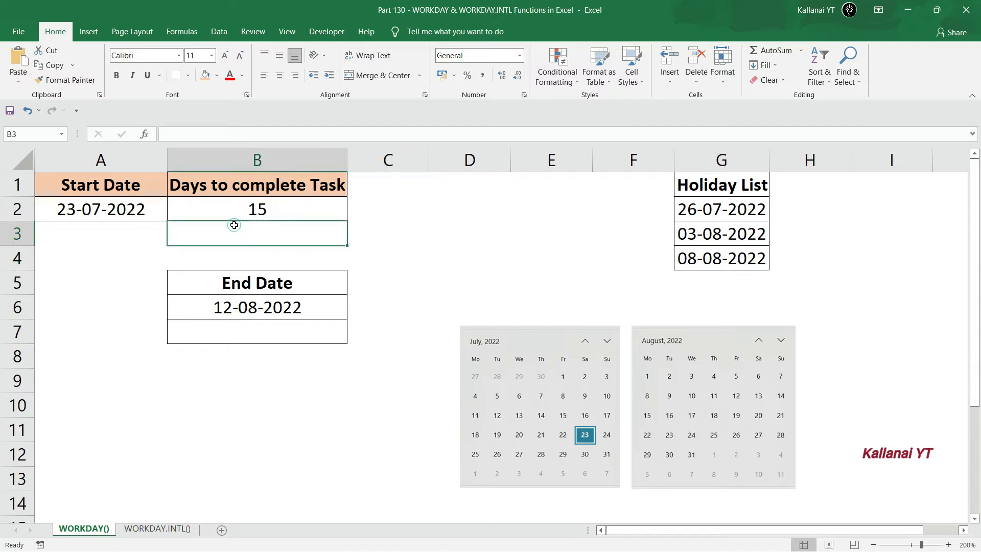
pyautogui.click(191, 254)
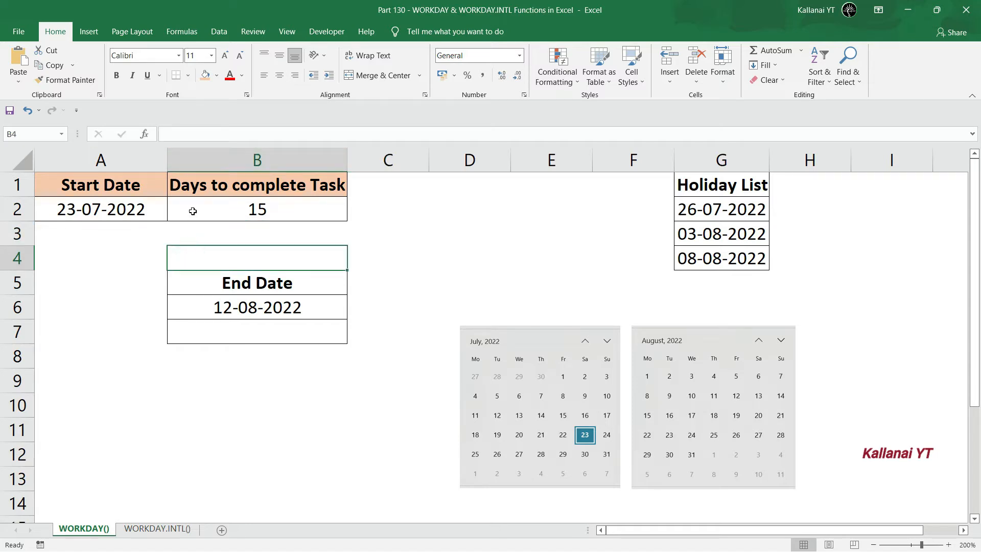
# - Review the end date formula in B6 and the holiday dates in G2:G4 against the calendar pictures
pyautogui.click(227, 322)
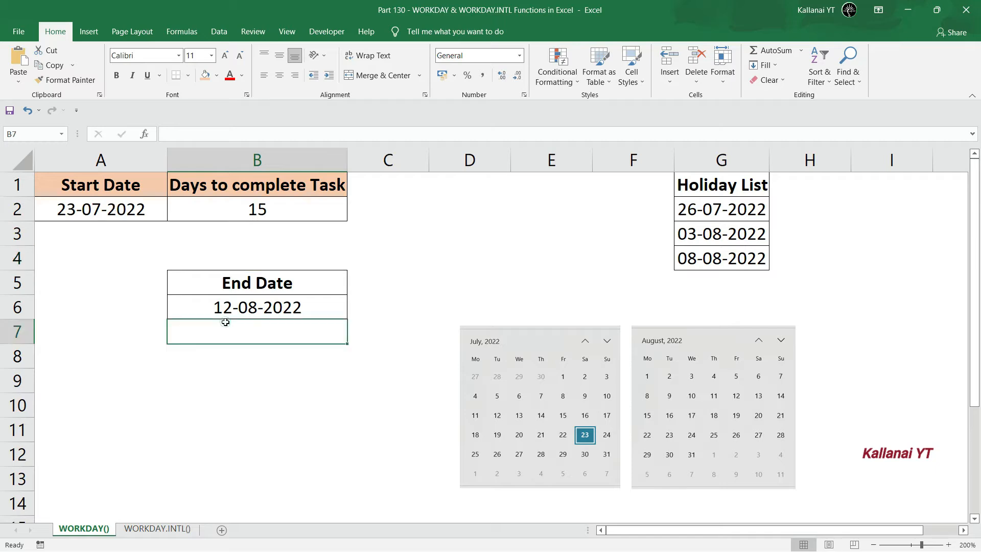
pyautogui.click(250, 306)
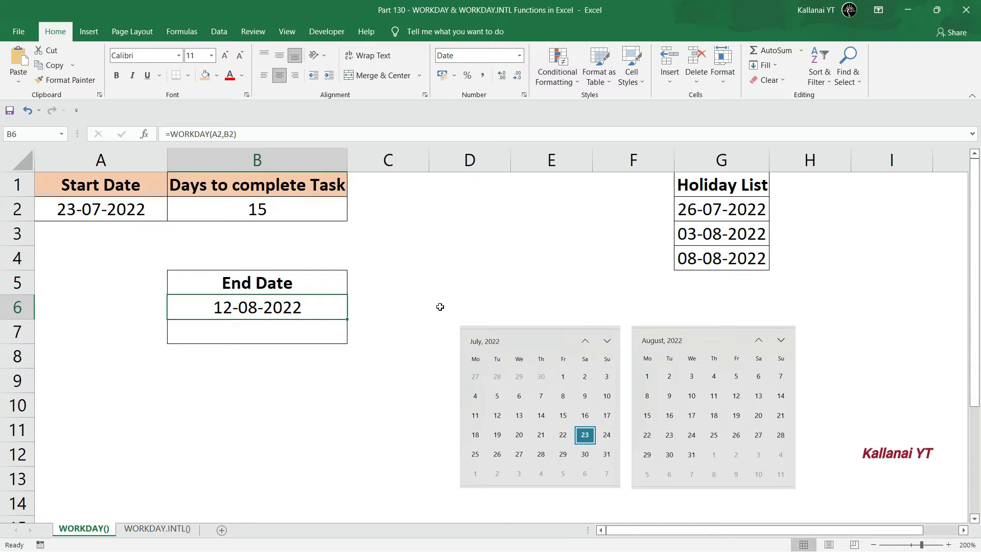
pyautogui.click(405, 306)
pyautogui.click(218, 330)
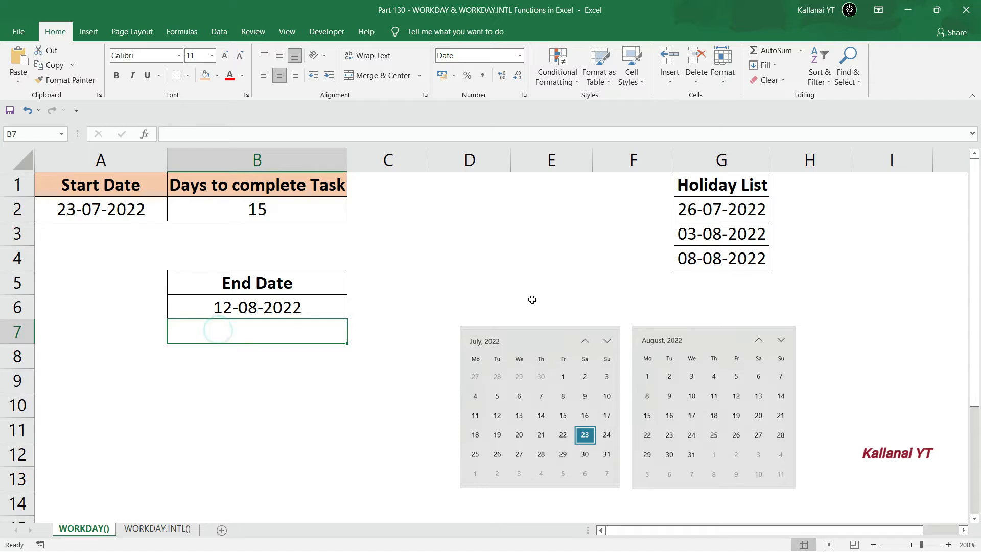
pyautogui.moveTo(688, 203); pyautogui.dragTo(689, 251)
pyautogui.click(619, 283)
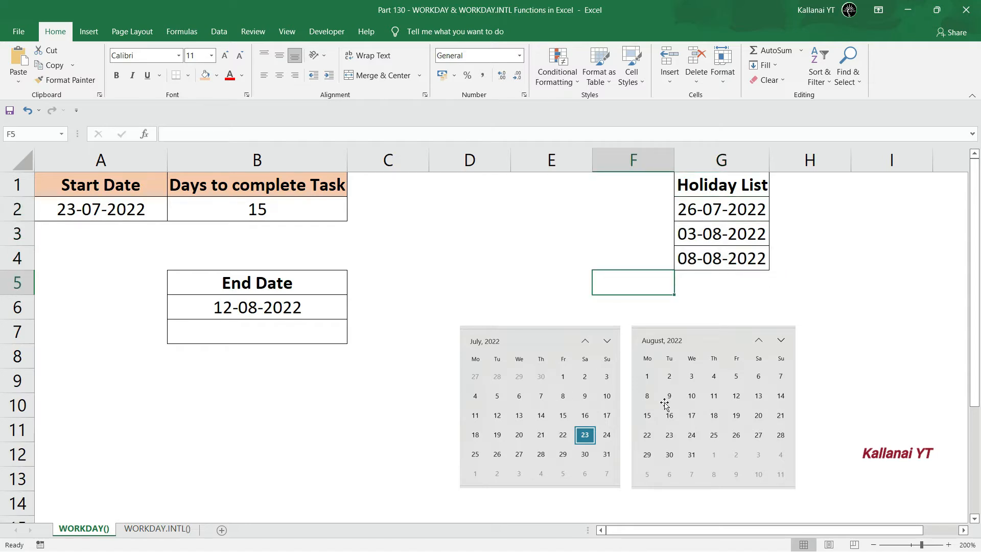
pyautogui.click(709, 207)
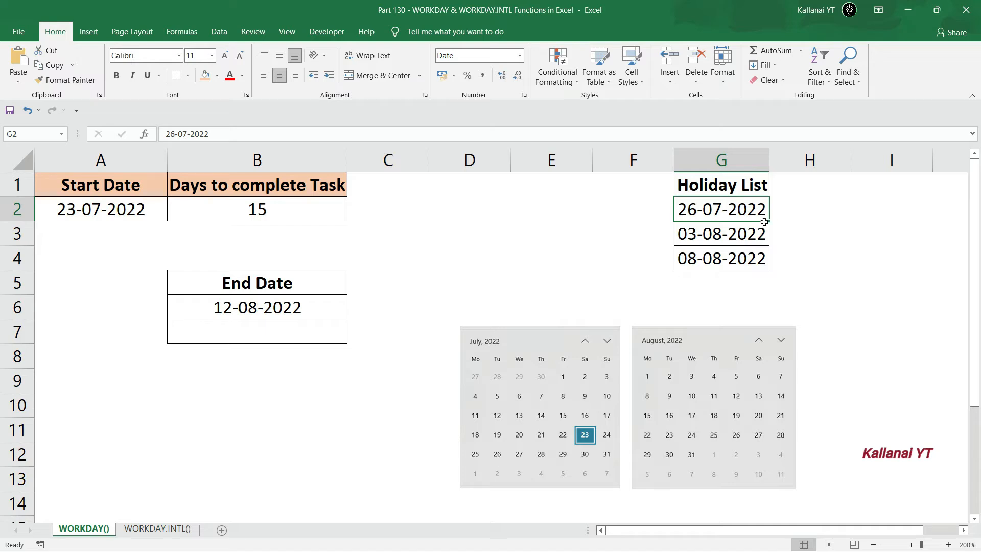
pyautogui.click(707, 241)
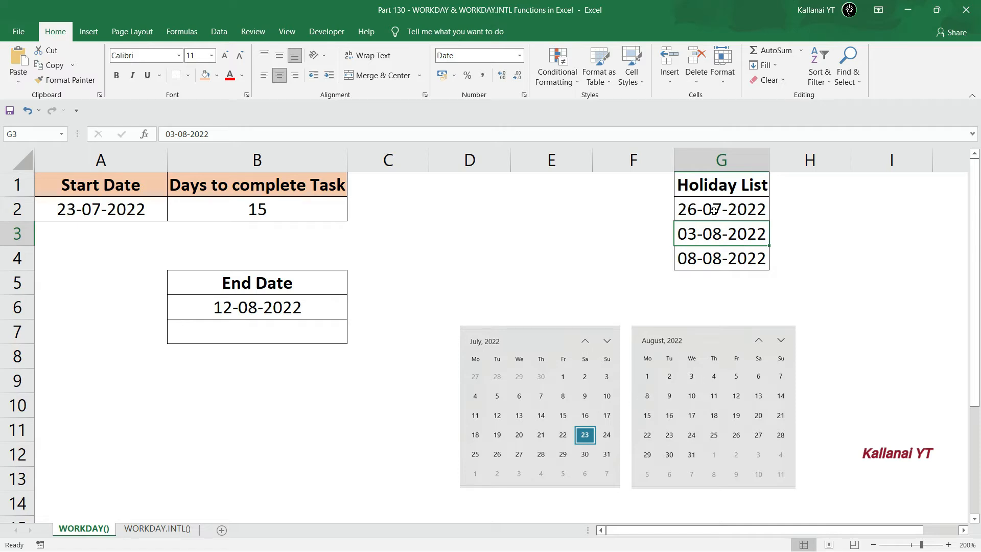
pyautogui.moveTo(714, 209); pyautogui.dragTo(711, 259)
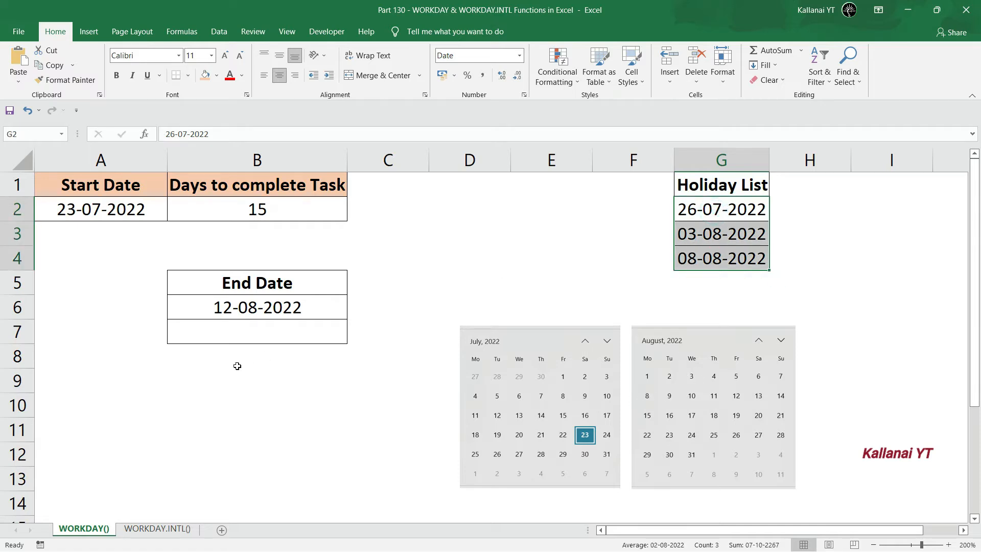
# - Enter =WORKDAY(A2,B2,G2:G4) in B7 to calculate the end date excluding the listed holidays
pyautogui.click(273, 335)
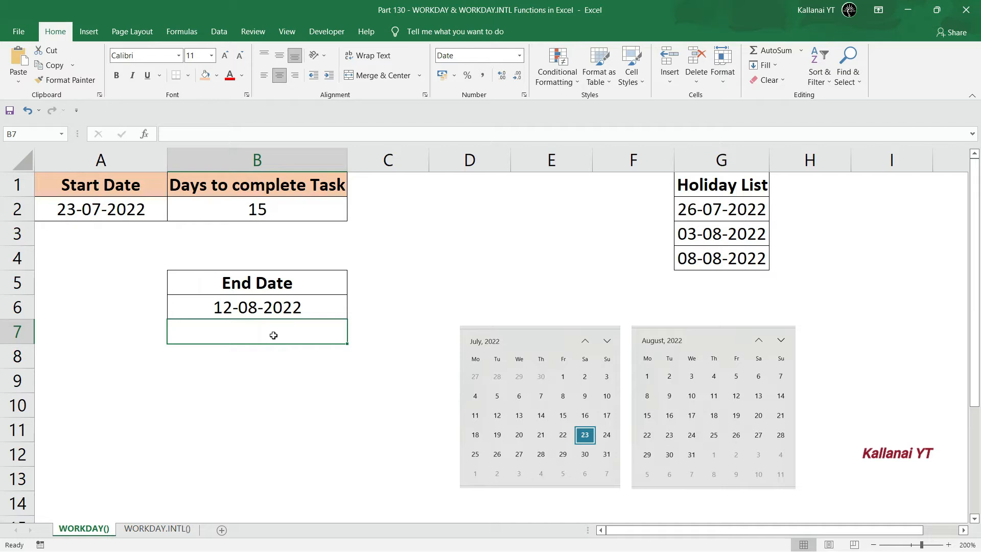
pyautogui.write('=')
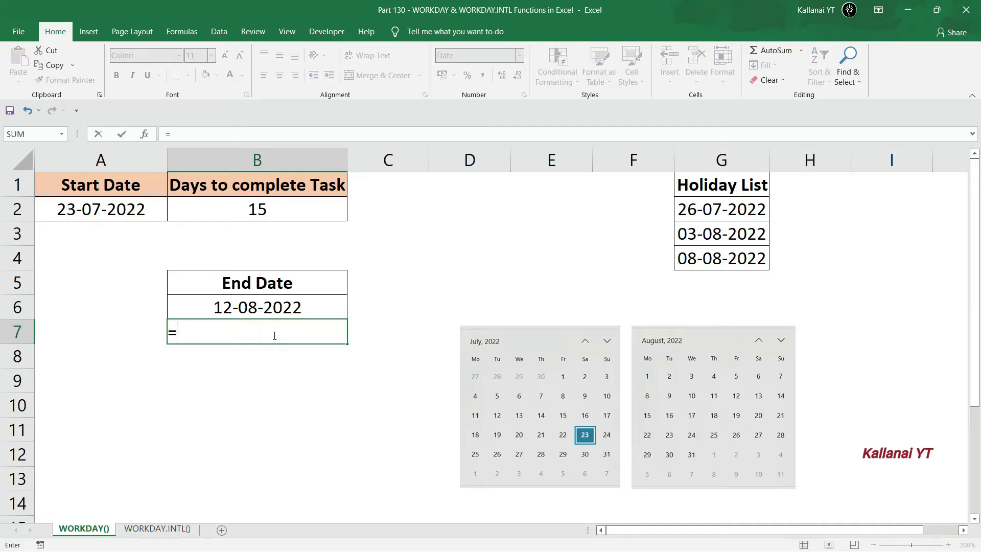
pyautogui.write('wor')
pyautogui.press('Tab')
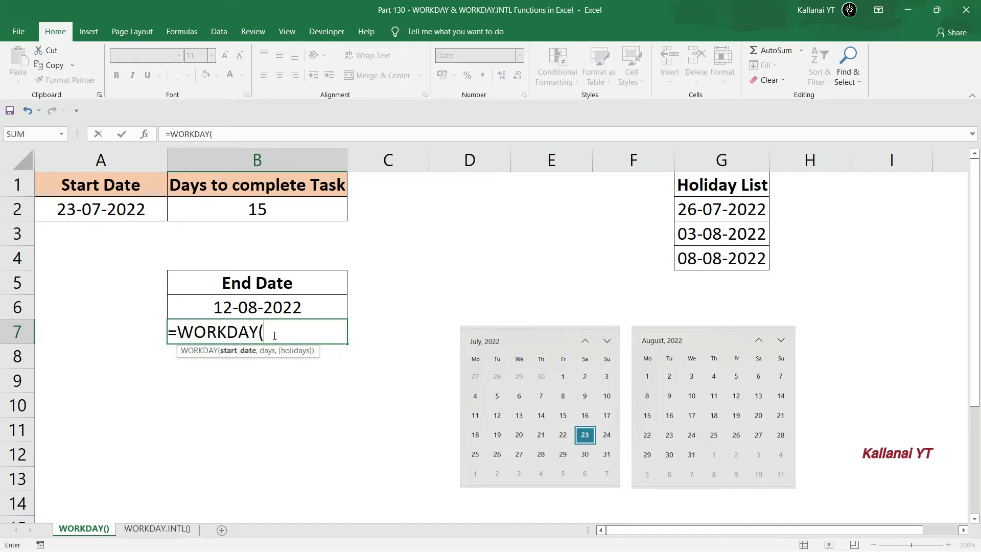
pyautogui.click(82, 215)
pyautogui.write(',')
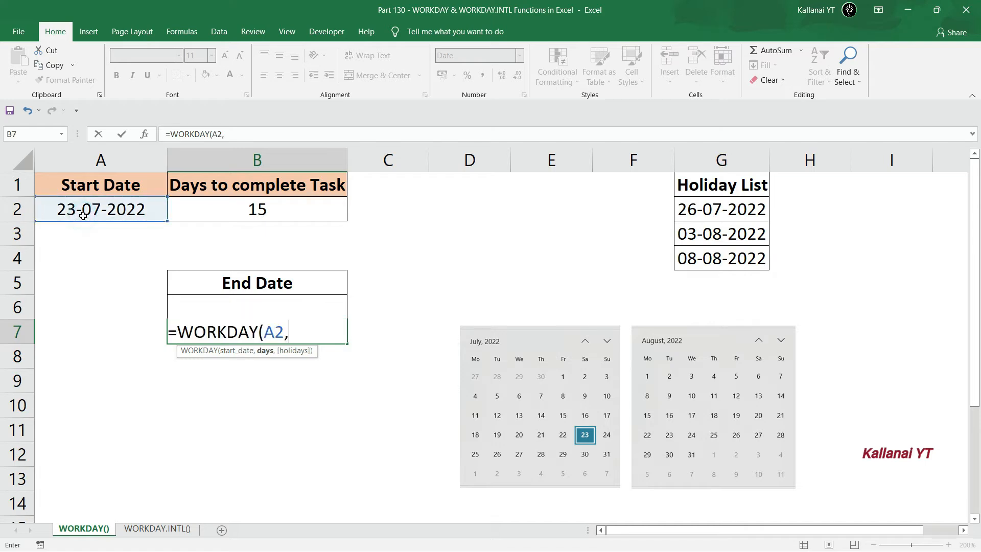
pyautogui.click(248, 210)
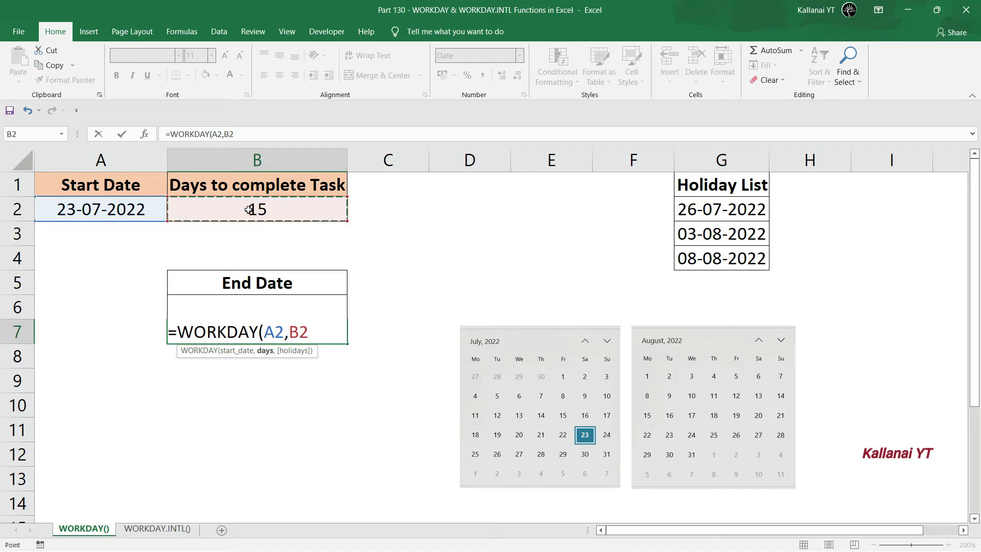
pyautogui.write(',')
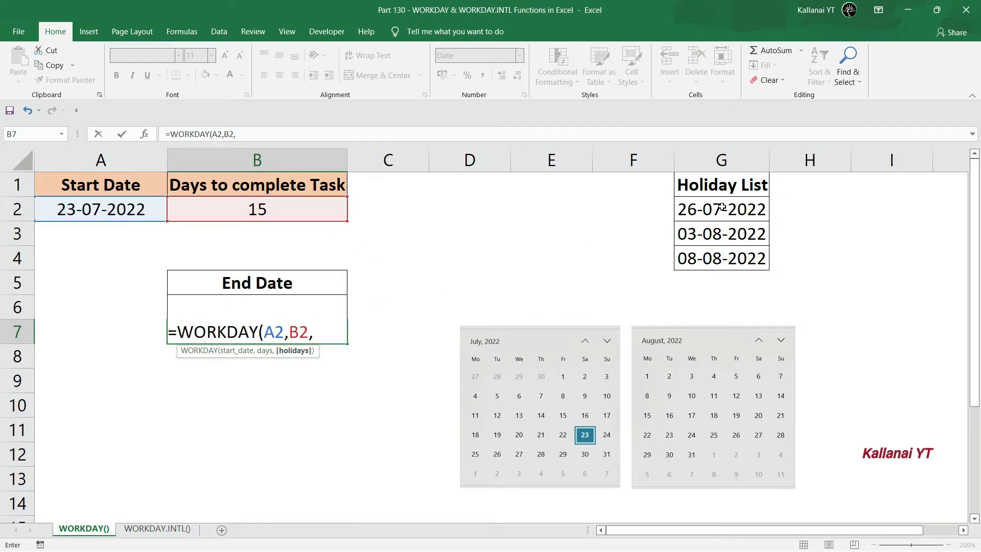
pyautogui.moveTo(722, 206); pyautogui.dragTo(720, 253)
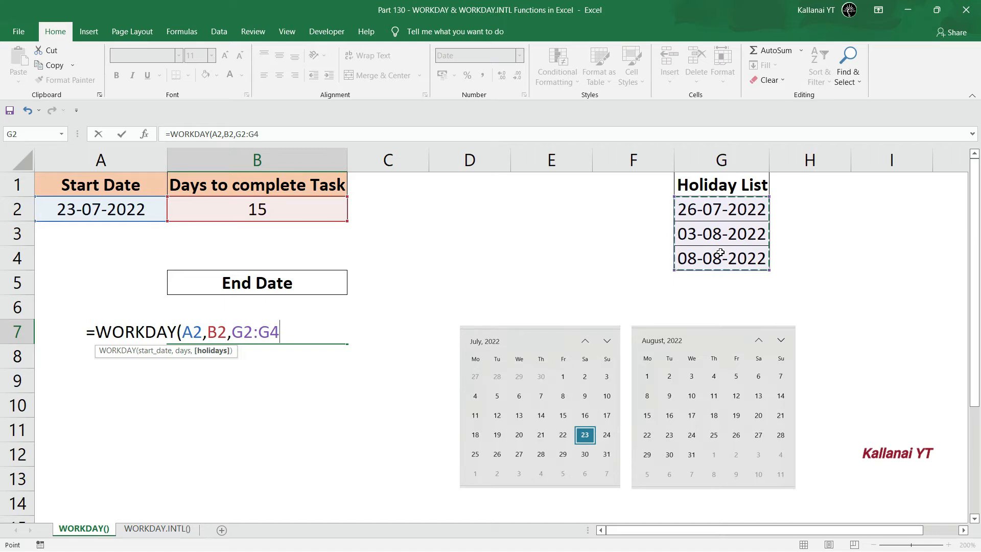
pyautogui.write(')')
pyautogui.press('Return')
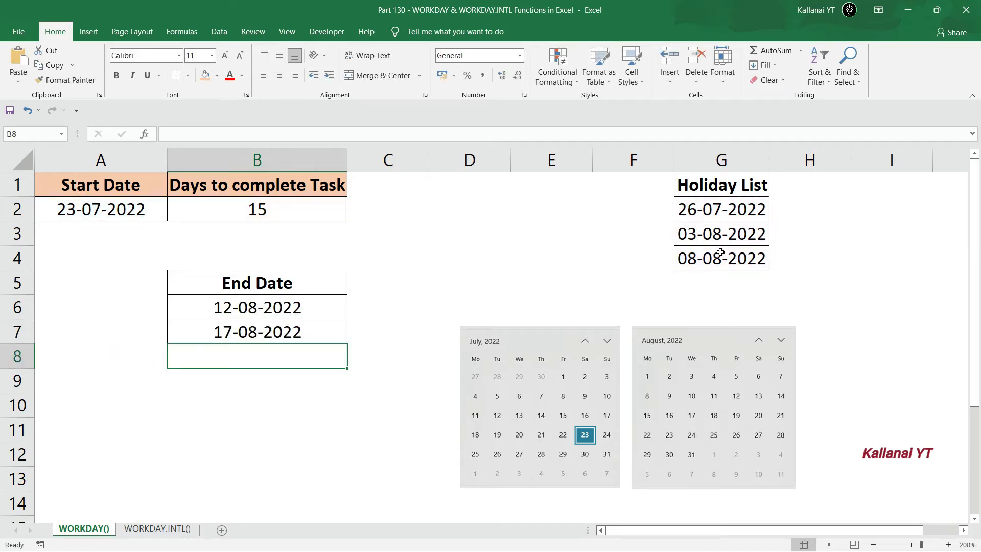
# - Compare the end date without holidays in B6 with the holiday-adjusted end date in B7
pyautogui.click(214, 314)
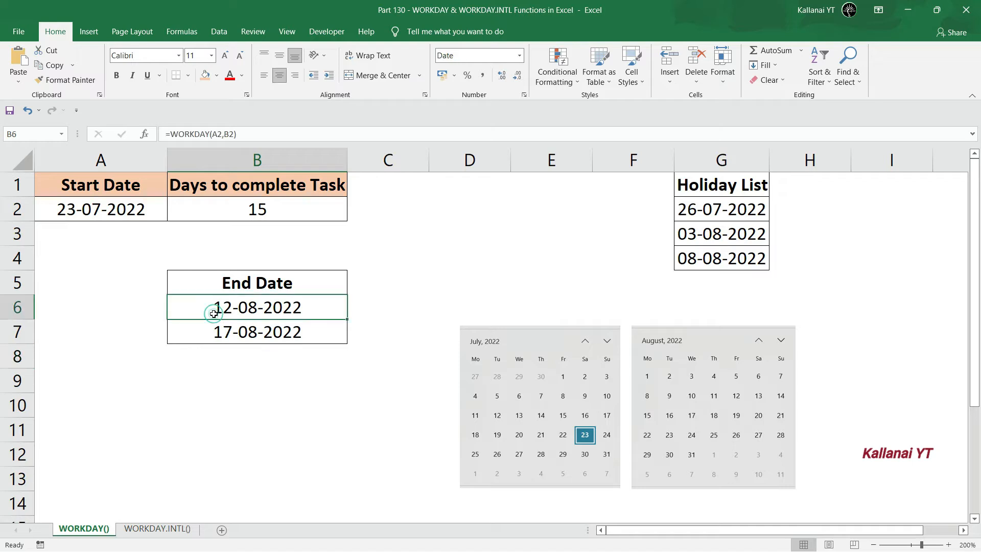
pyautogui.click(236, 332)
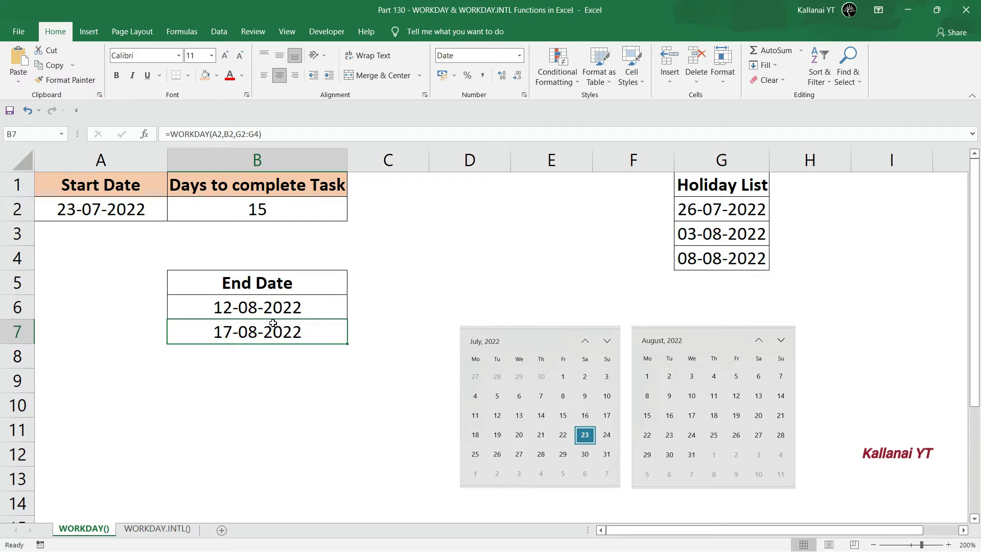
pyautogui.click(388, 313)
pyautogui.click(286, 307)
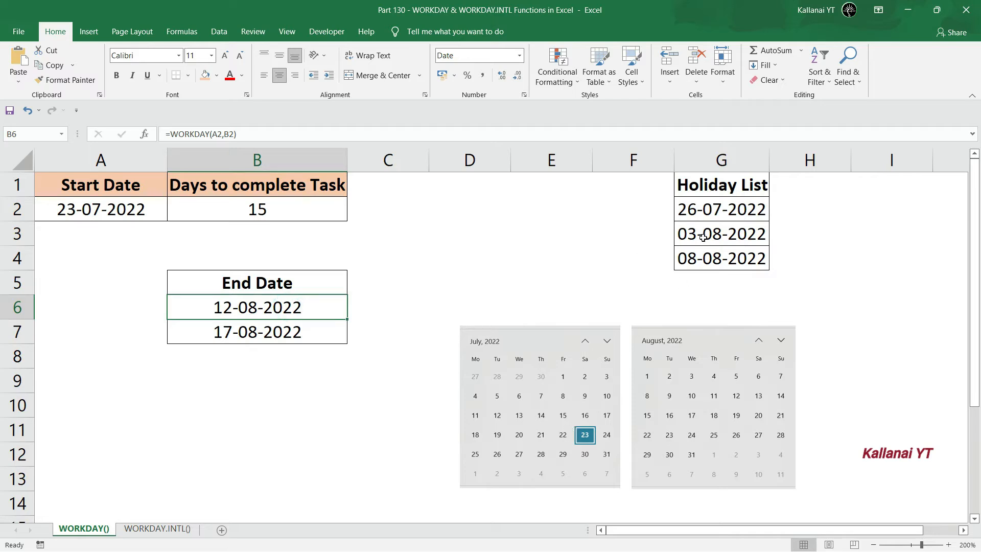
pyautogui.click(270, 342)
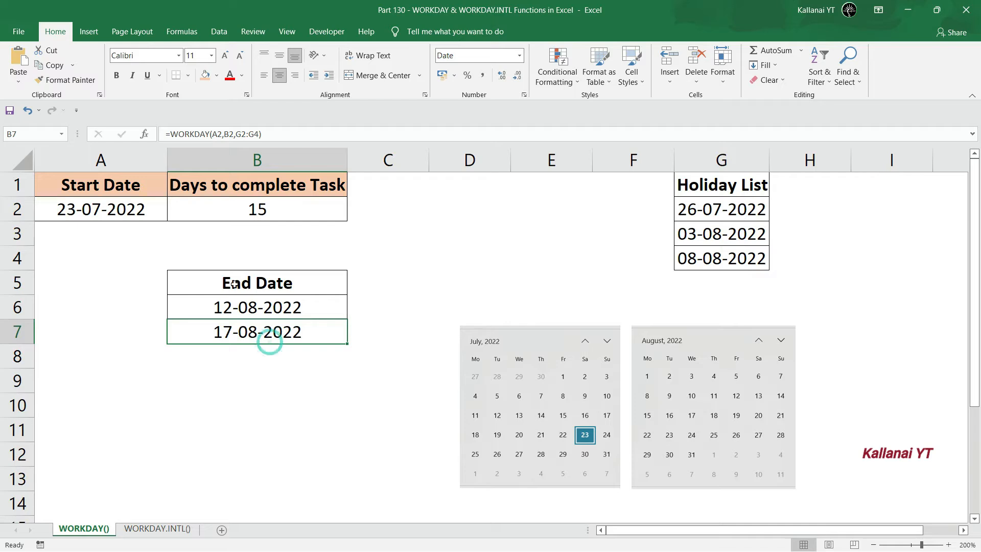
# - Set the days to complete the task in B2 to 12
pyautogui.click(261, 211)
pyautogui.write('1')
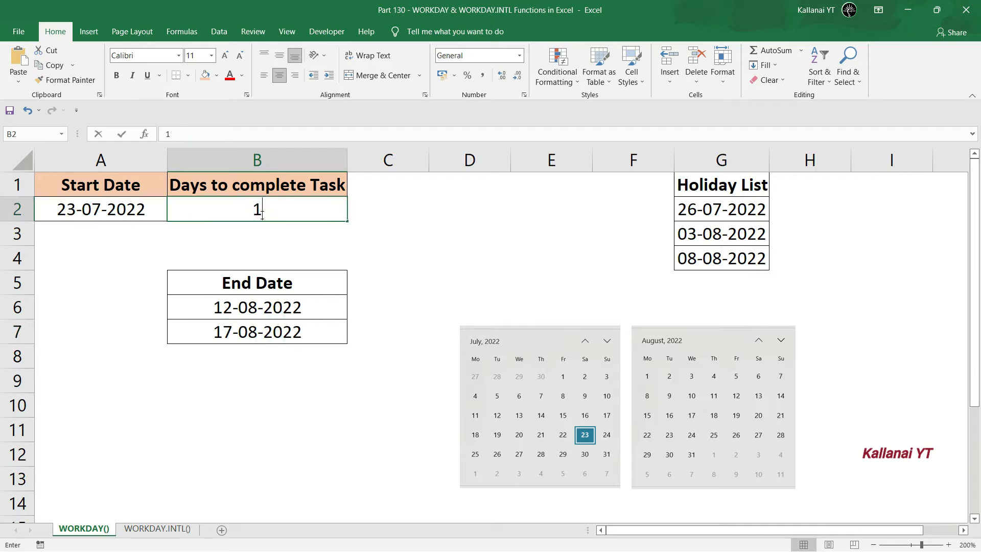
pyautogui.write('2')
pyautogui.press('Return')
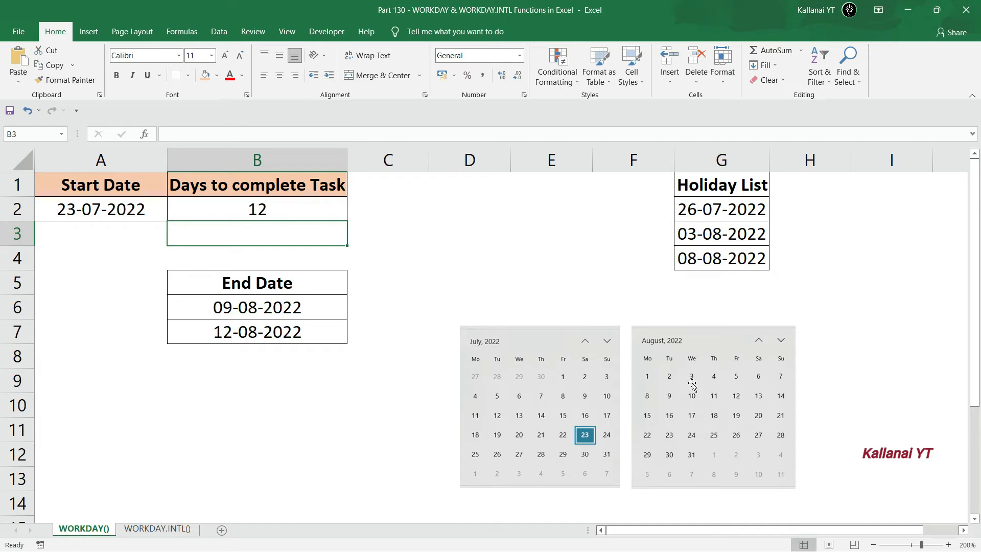
# - Check the holiday dates in G2:G4 and inspect the arguments of the WORKDAY formula in B7
pyautogui.moveTo(717, 211); pyautogui.dragTo(719, 254)
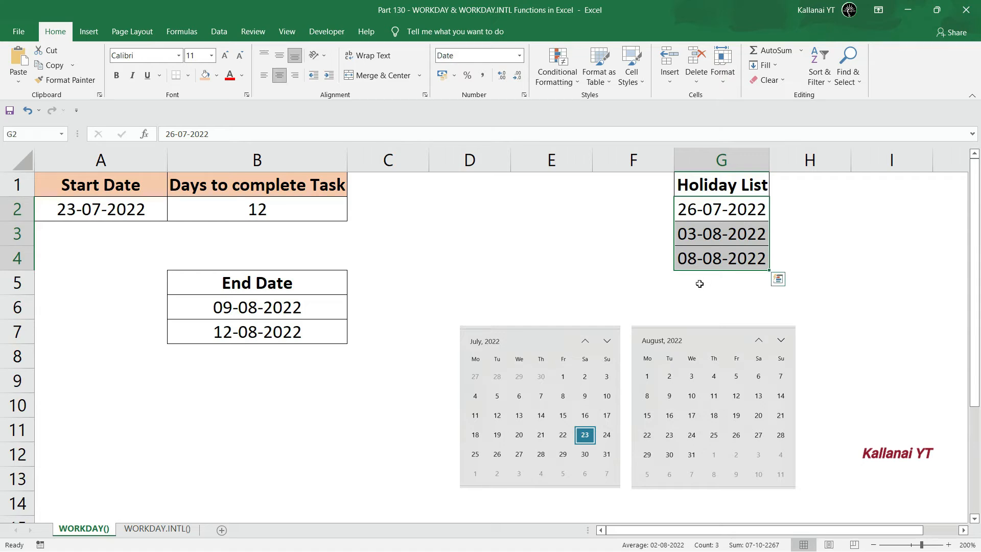
pyautogui.click(561, 271)
pyautogui.click(698, 230)
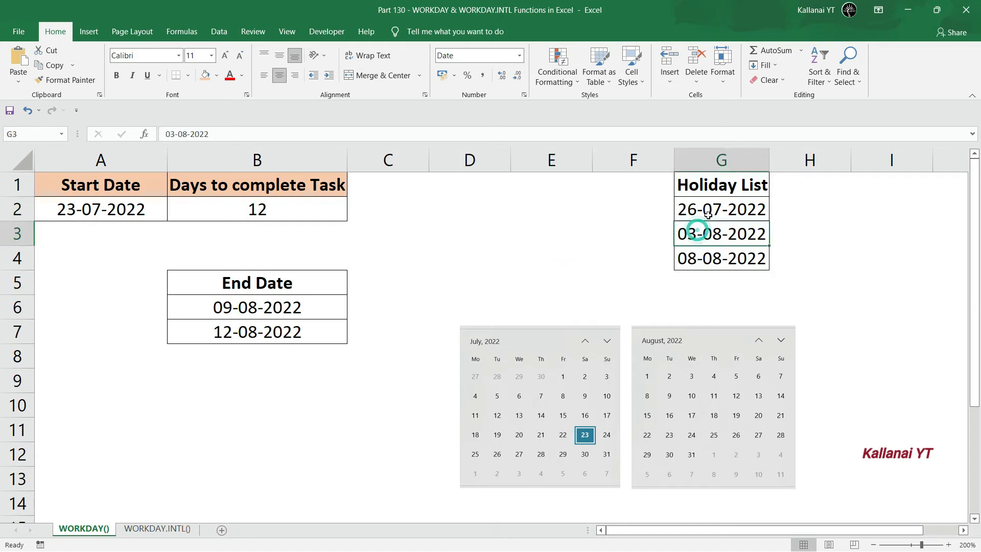
pyautogui.moveTo(707, 214); pyautogui.dragTo(709, 252)
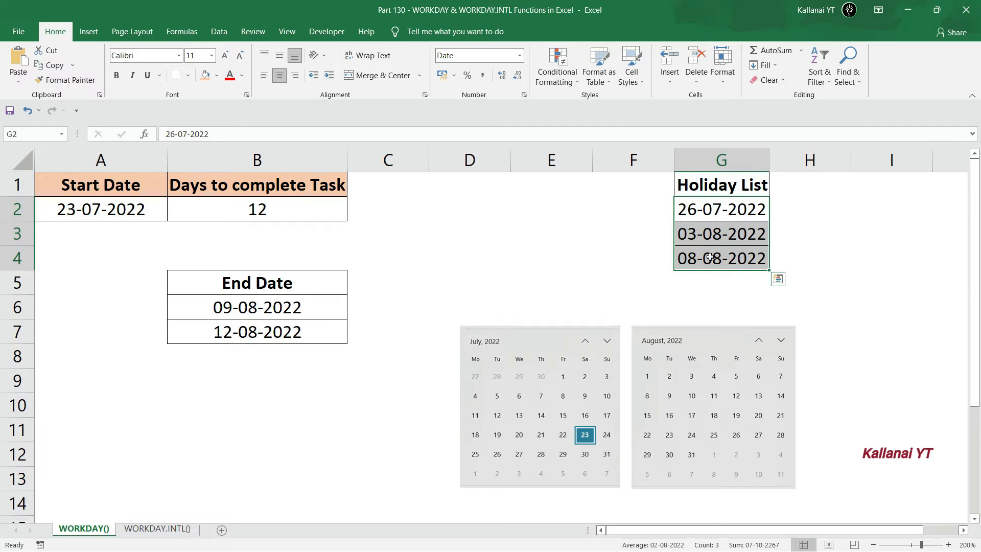
pyautogui.click(238, 333)
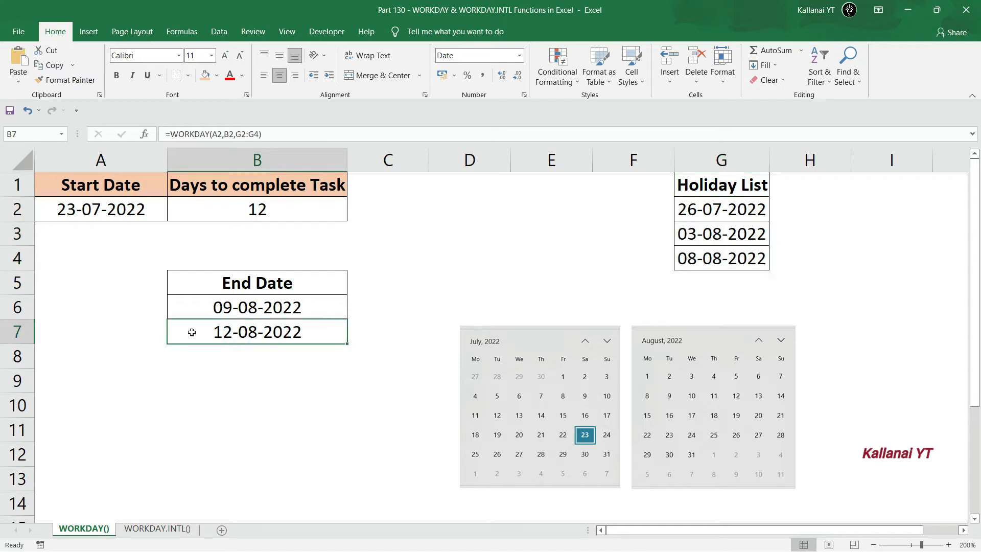
pyautogui.doubleClick(230, 331)
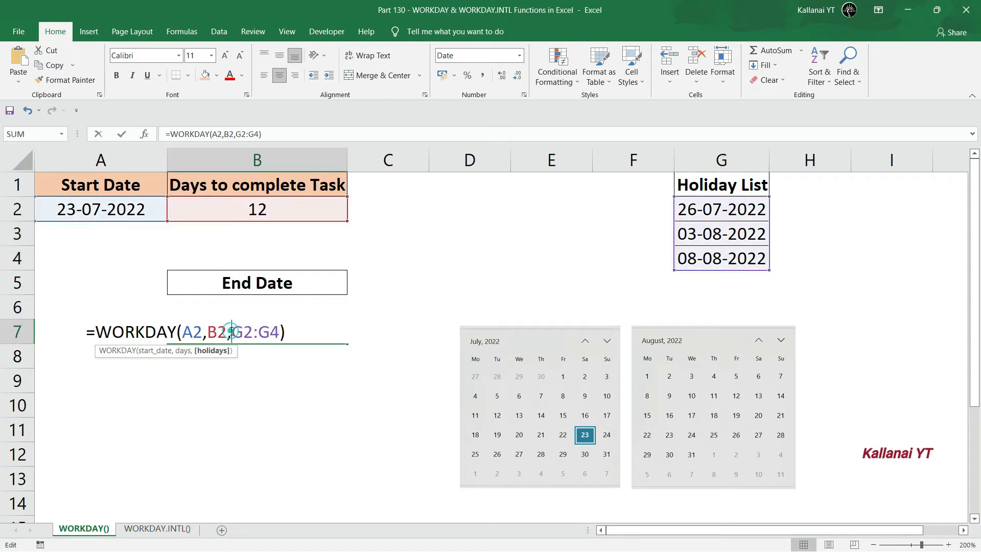
pyautogui.press('Return')
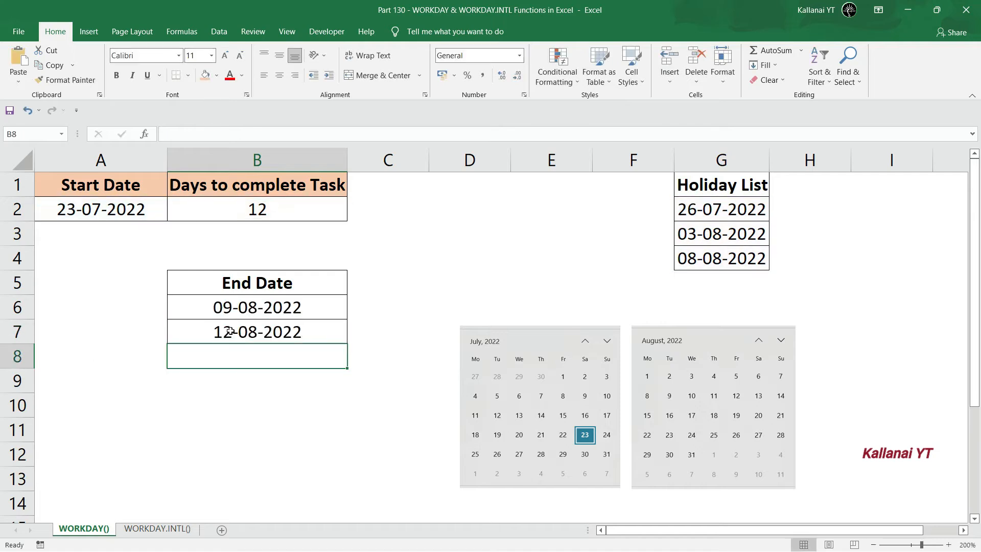
# - Compare the task days in B2 and the holiday list with the recalculated end dates in B6 and B7
pyautogui.click(229, 209)
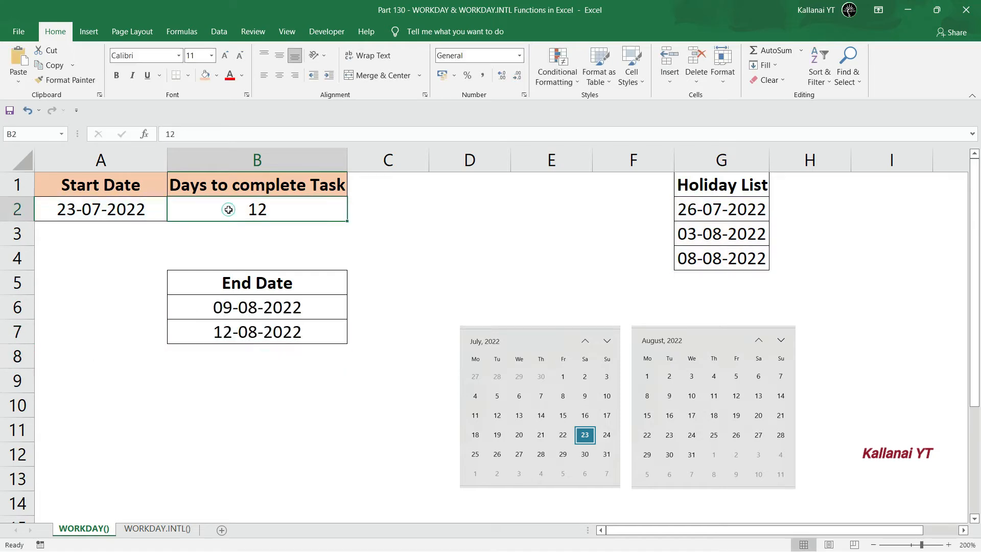
pyautogui.click(229, 310)
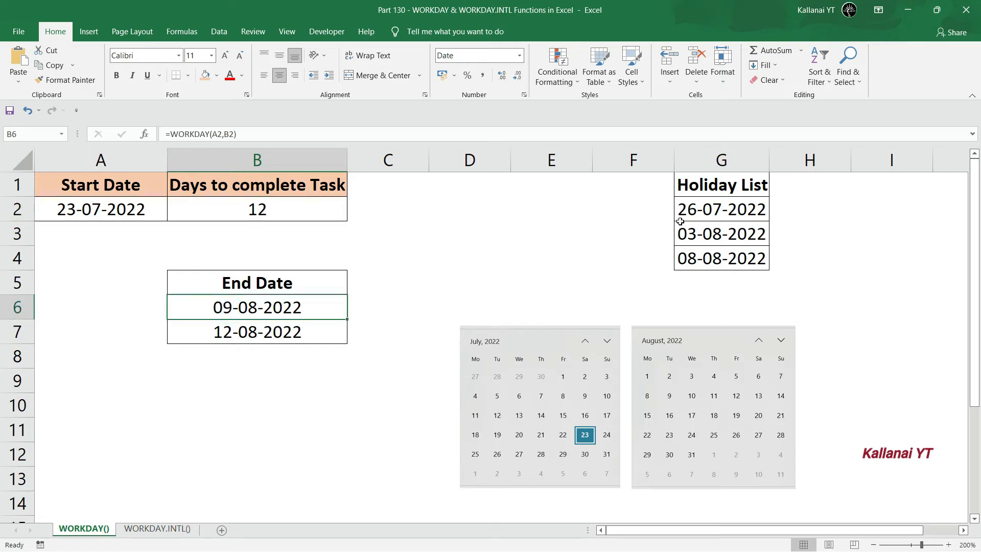
pyautogui.click(707, 208)
pyautogui.moveTo(707, 208); pyautogui.dragTo(704, 264)
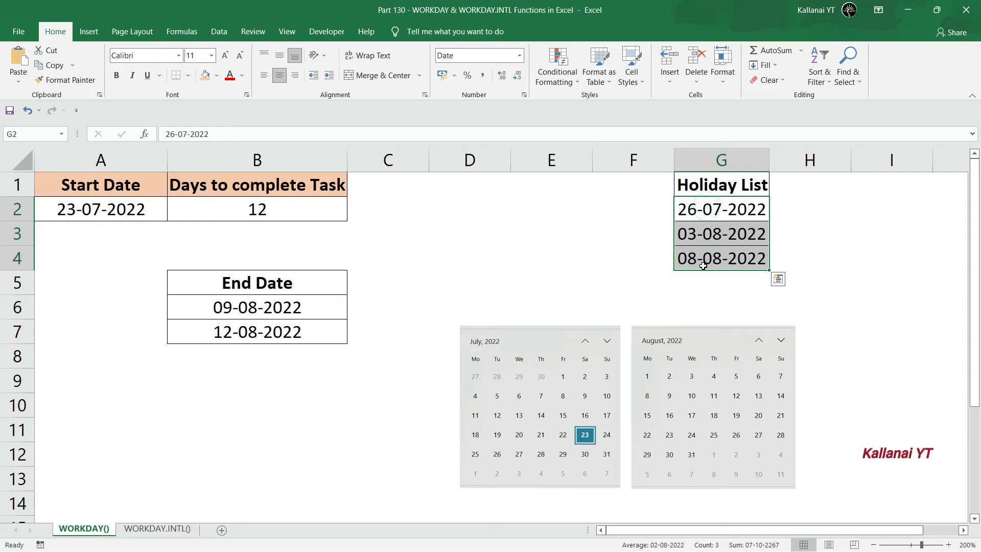
pyautogui.click(227, 333)
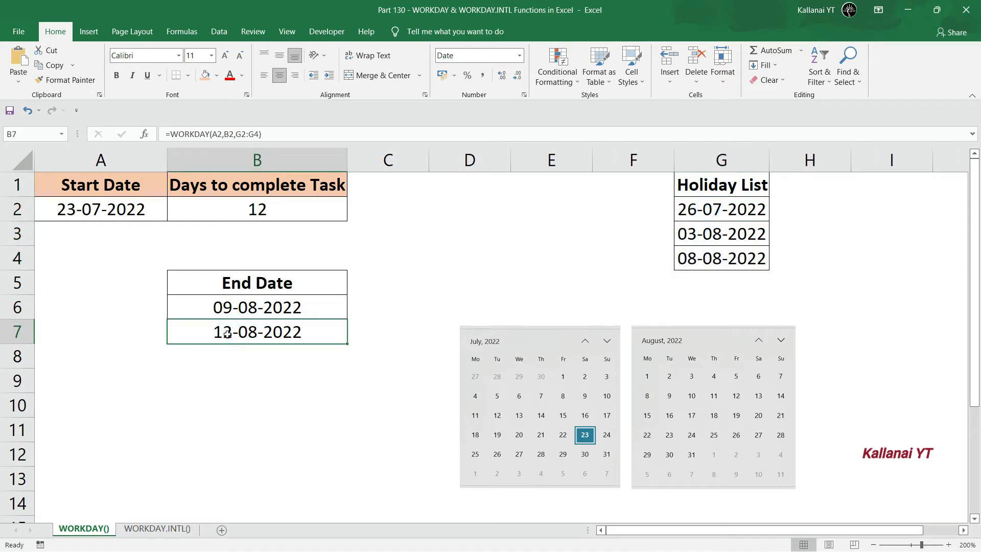
# - Add the holiday date 09-08-2022 in G5 by filling down the date above and changing its day
pyautogui.click(696, 283)
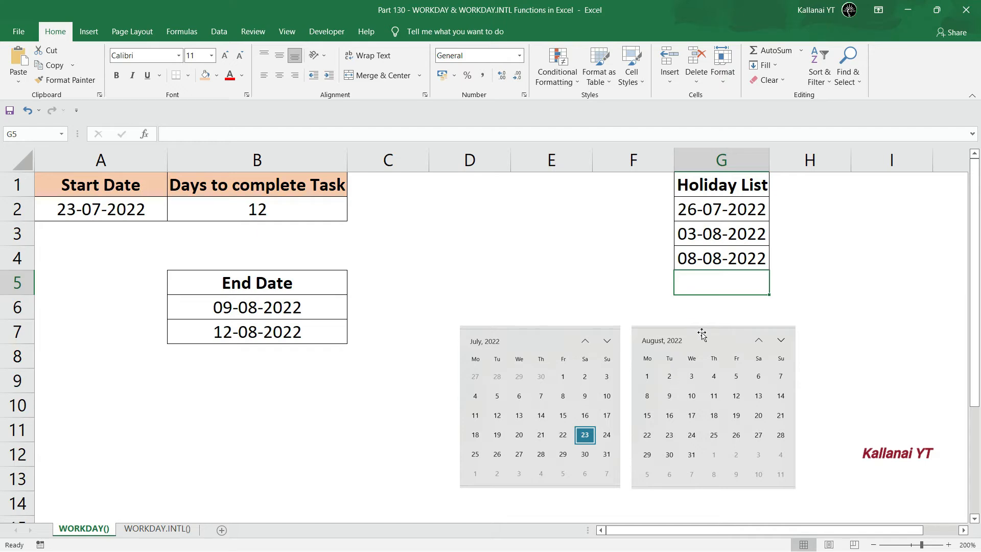
pyautogui.hotkey('ctrl', 'd')
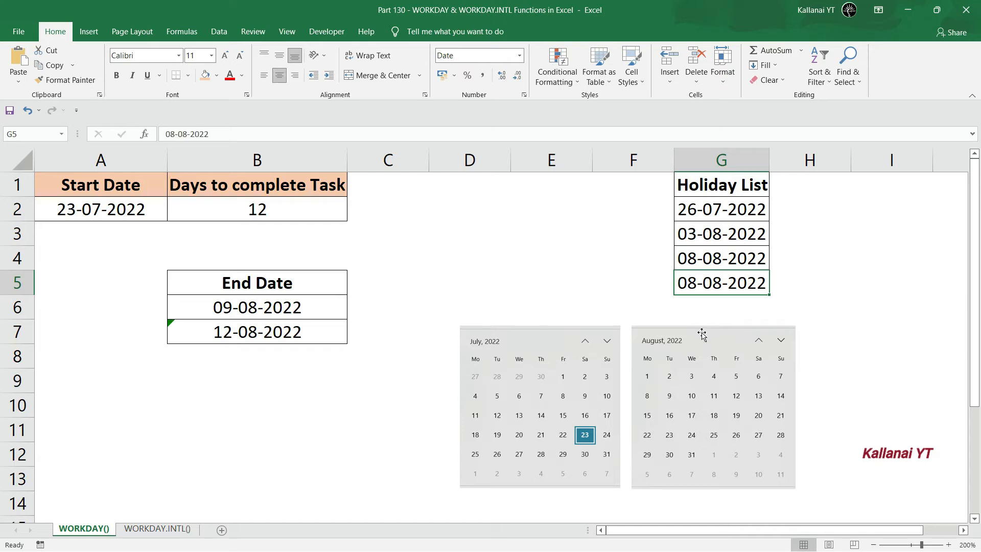
pyautogui.doubleClick(694, 278)
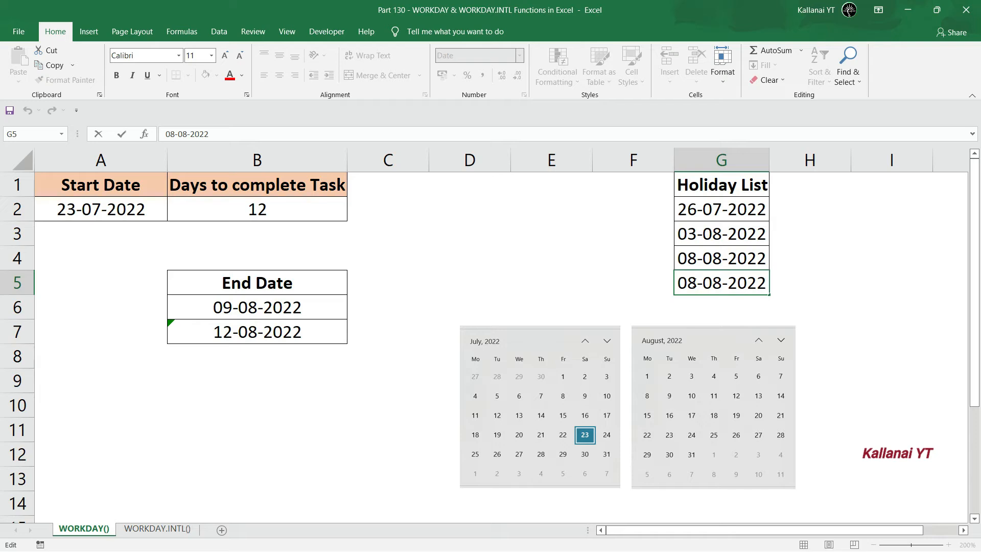
pyautogui.press('BackSpace')
pyautogui.write('9')
pyautogui.press('Return')
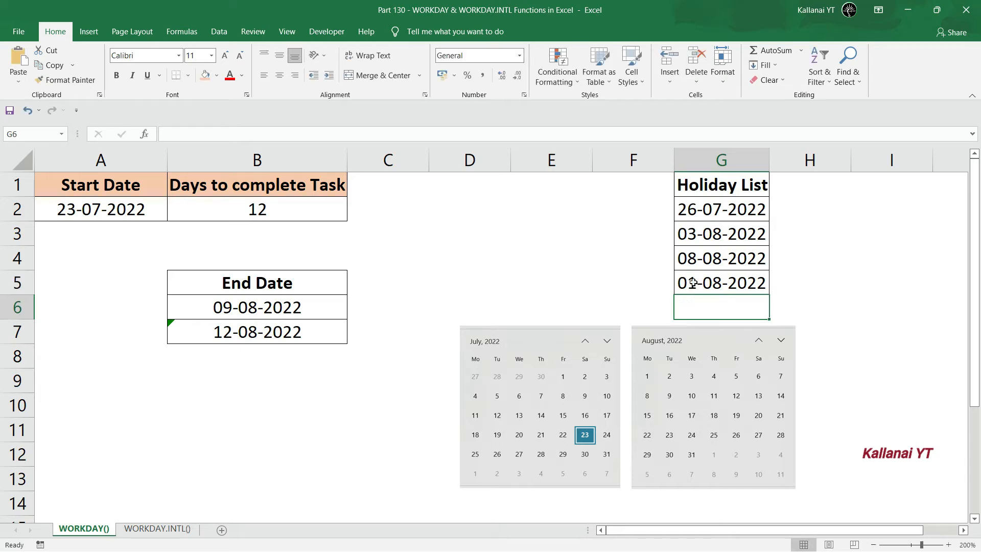
# - Extend the holiday range in the WORKDAY formula in B7 to G2:G5
pyautogui.doubleClick(308, 329)
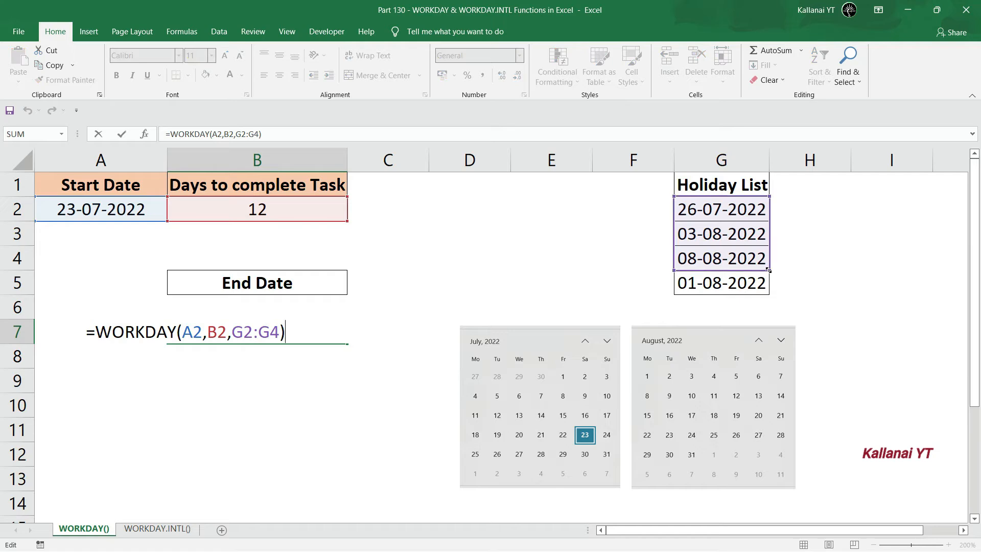
pyautogui.moveTo(768, 270); pyautogui.dragTo(769, 294)
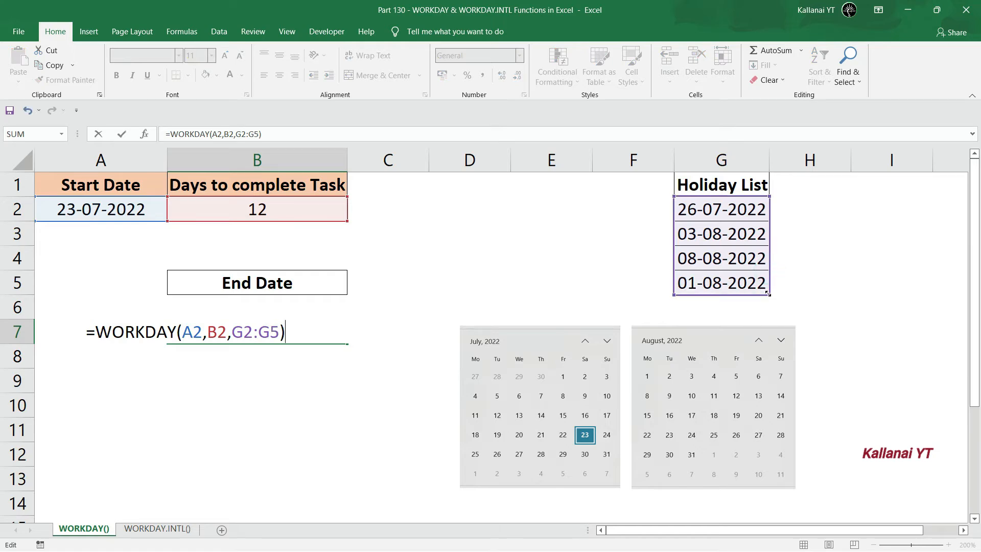
pyautogui.press('Return')
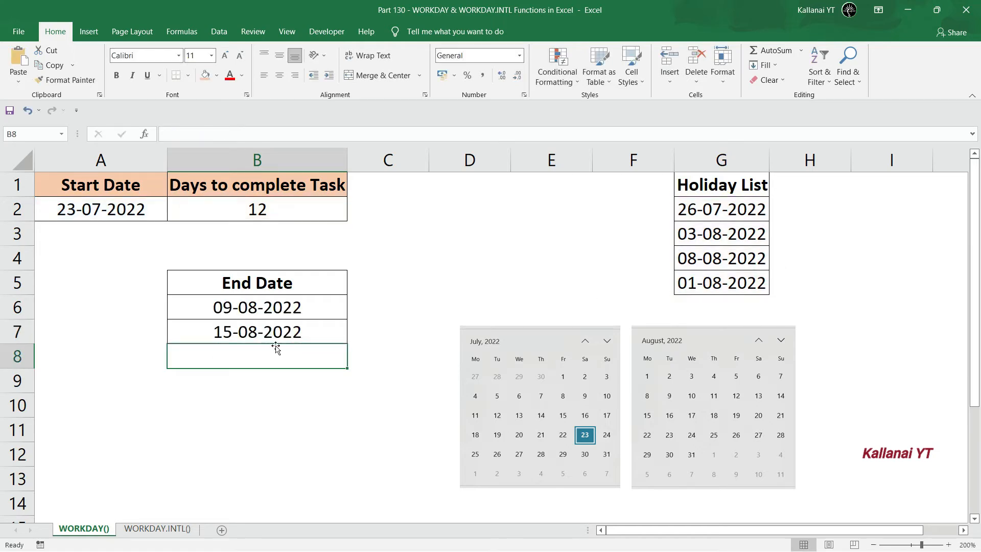
pyautogui.click(271, 330)
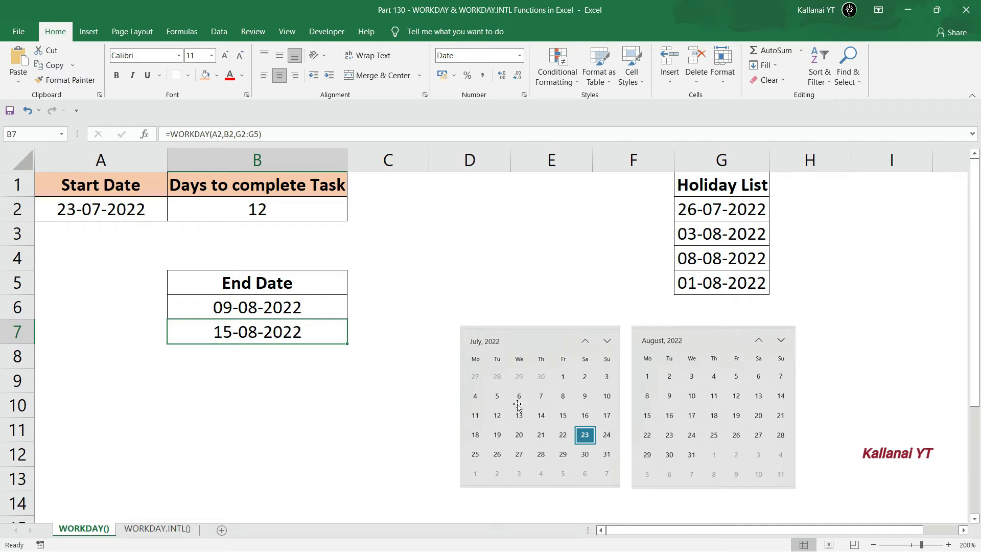
# - Compare the End Date results in B6 and B7 with the holiday list in G2:G5 and the start date and task days
pyautogui.click(356, 417)
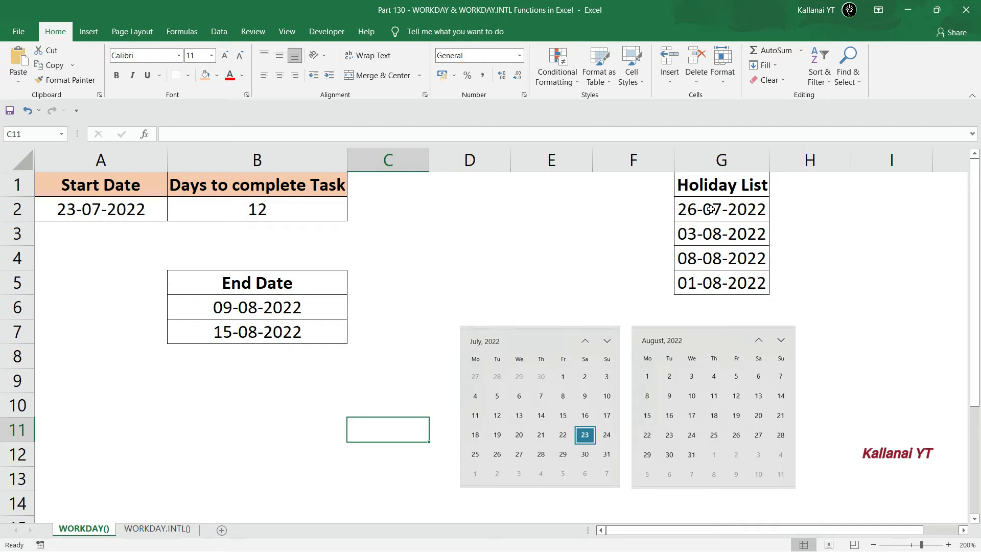
pyautogui.moveTo(710, 209); pyautogui.dragTo(713, 274)
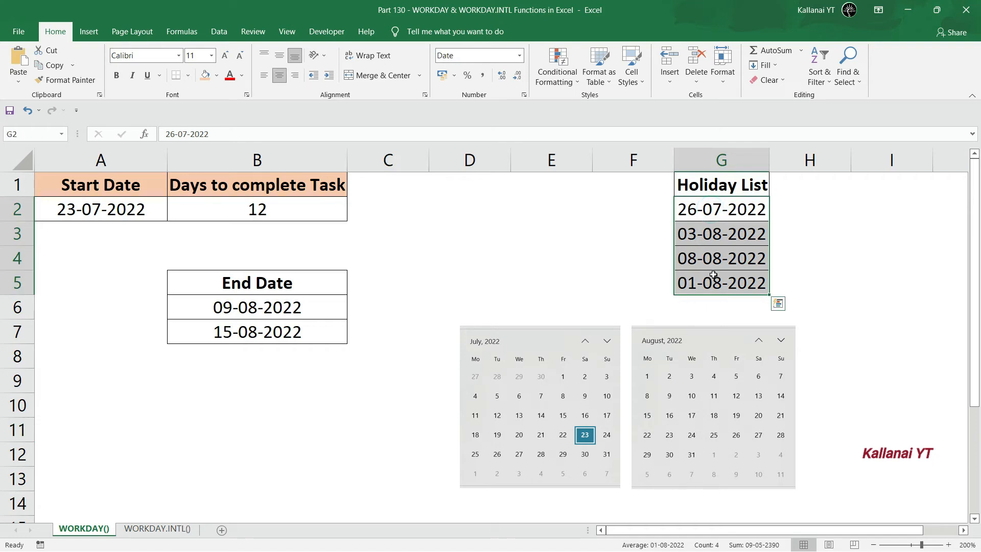
pyautogui.click(203, 309)
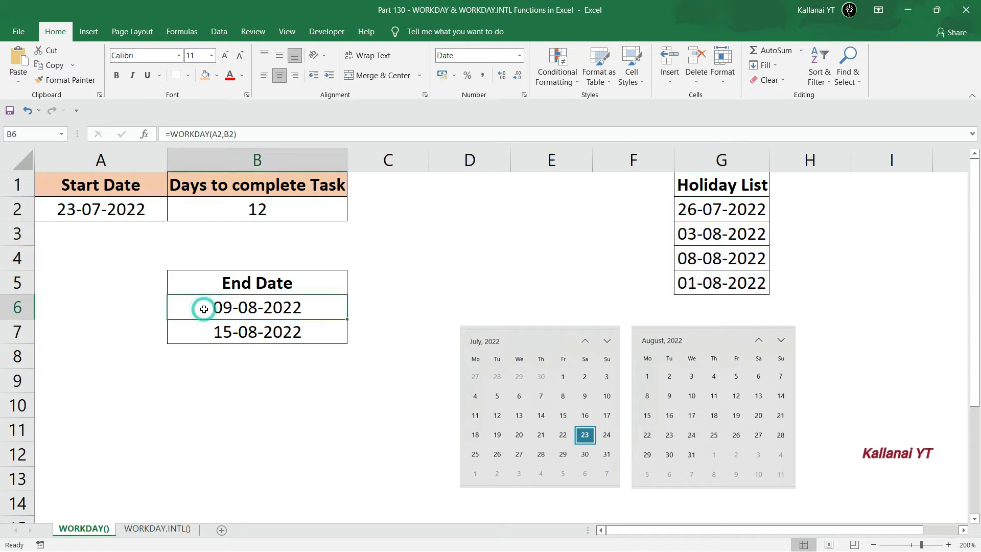
pyautogui.click(385, 347)
pyautogui.click(249, 310)
pyautogui.moveTo(250, 310); pyautogui.dragTo(253, 335)
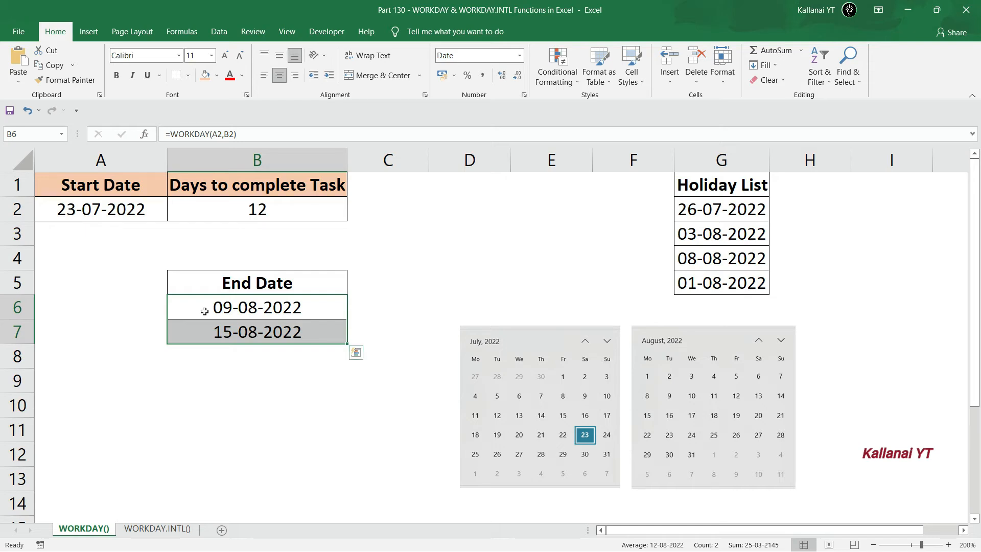
pyautogui.click(244, 247)
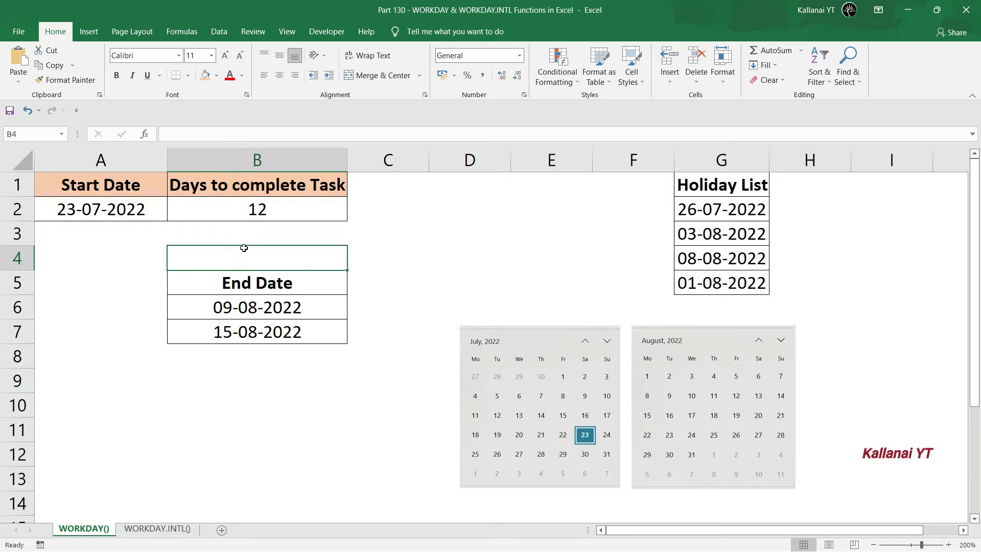
pyautogui.click(310, 401)
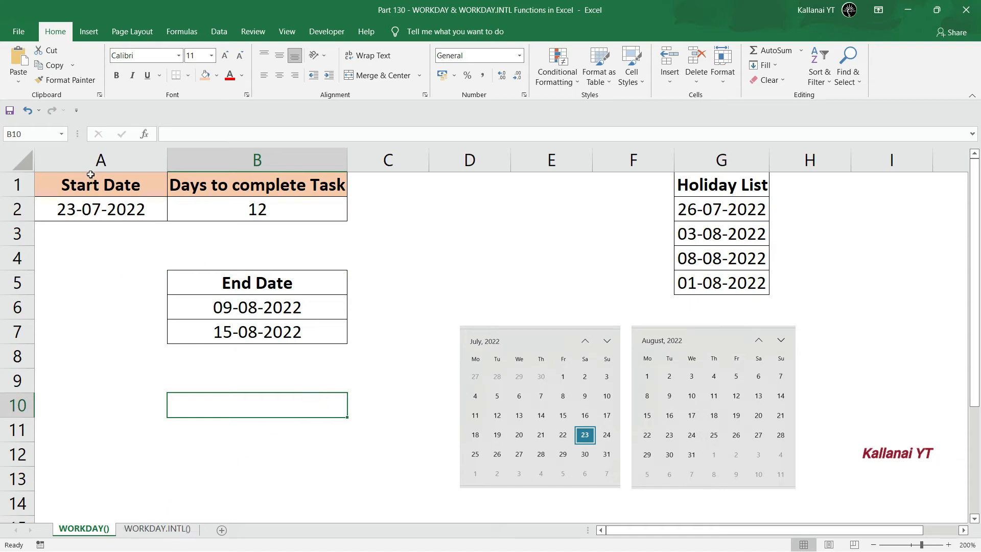
pyautogui.moveTo(82, 185)
pyautogui.mouseDown()
pyautogui.moveTo(358, 329)
pyautogui.moveTo(356, 357)
pyautogui.mouseUp()
pyautogui.click(285, 404)
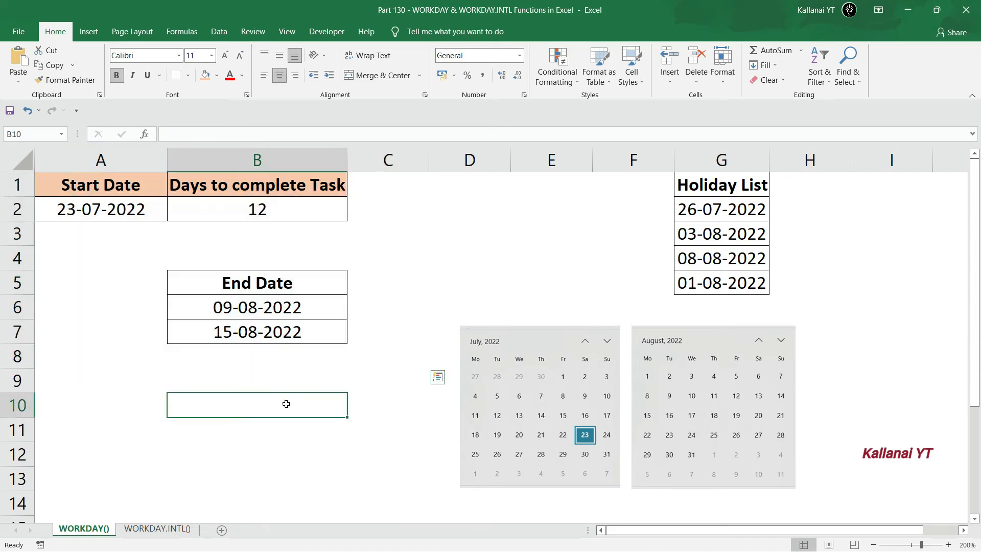
# - Switch to the WORKDAY.INTL() sheet and look over its start date, task days and empty End Date cells
pyautogui.click(152, 531)
pyautogui.click(441, 334)
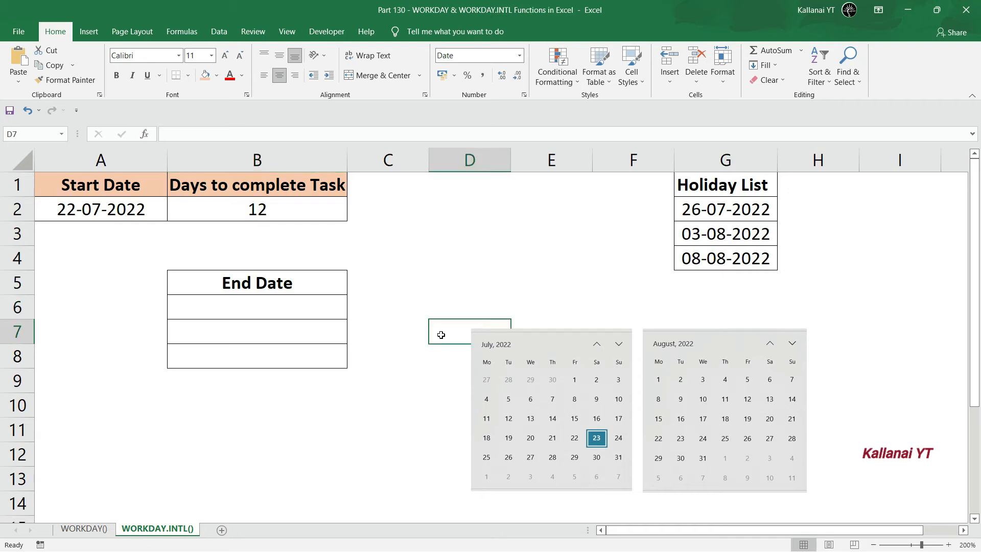
pyautogui.click(331, 260)
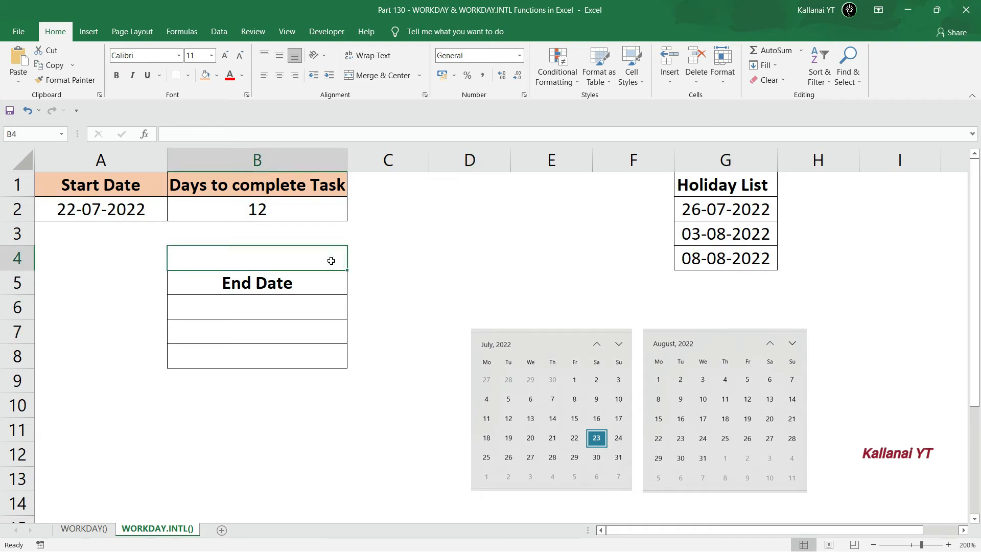
pyautogui.click(302, 236)
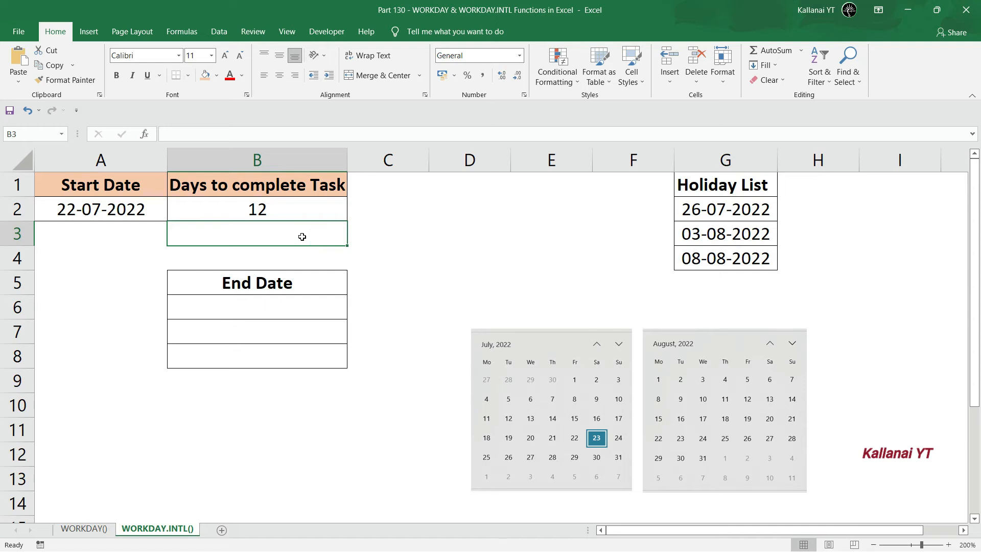
pyautogui.click(143, 260)
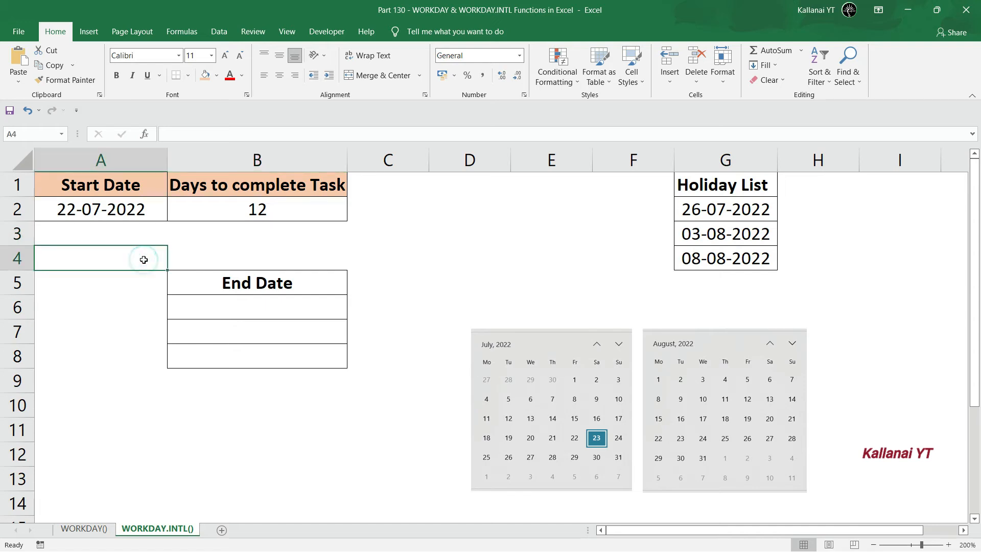
# - Enter =WORKDAY.INTL(A2,B2) in B6 to calculate the end date from the start date and task days, and check the result
pyautogui.click(205, 310)
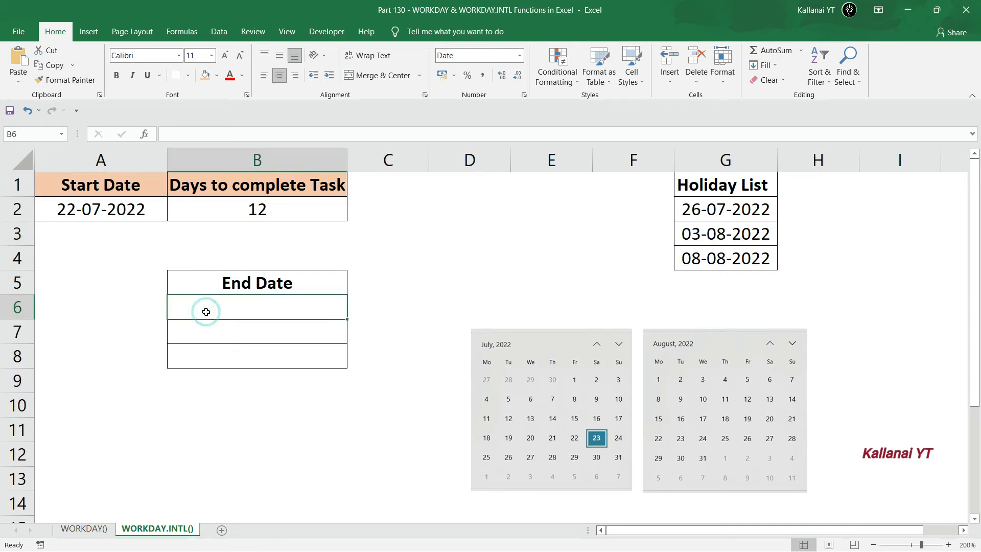
pyautogui.write('=')
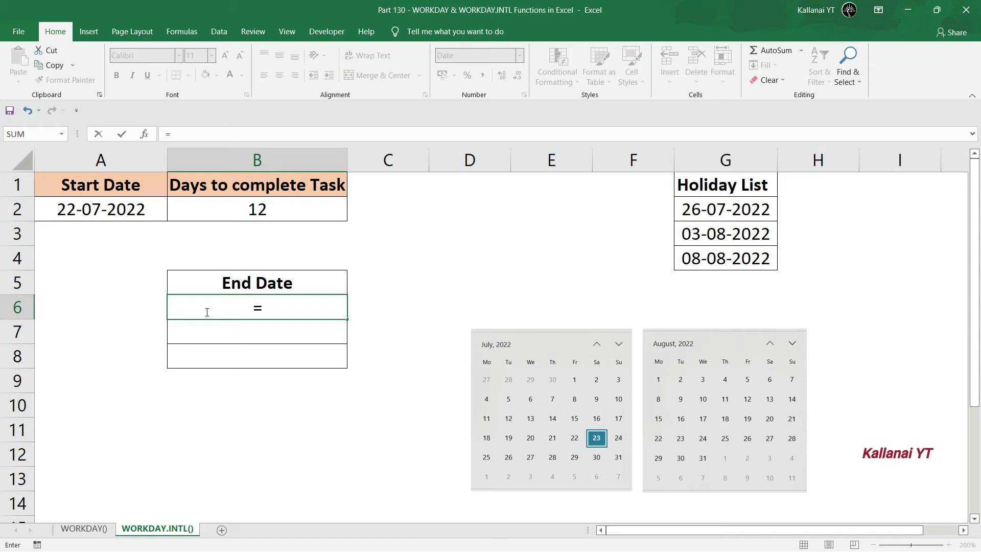
pyautogui.write('work')
pyautogui.press('Down')
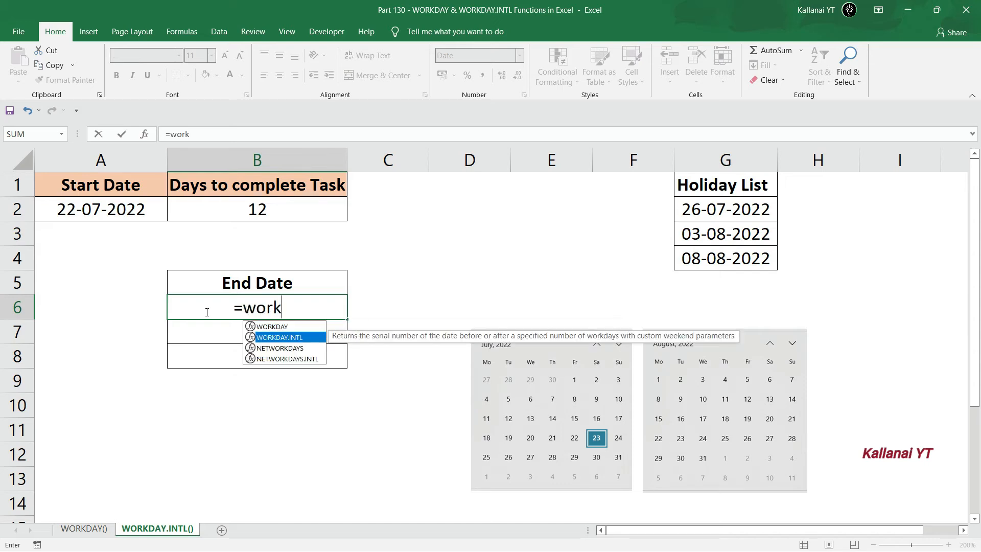
pyautogui.press('Tab')
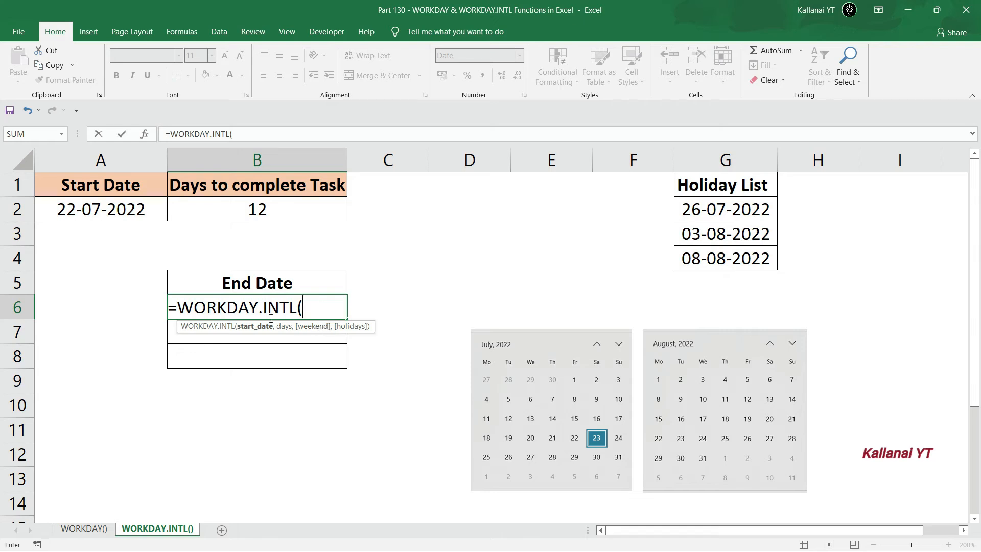
pyautogui.click(101, 210)
pyautogui.write(',')
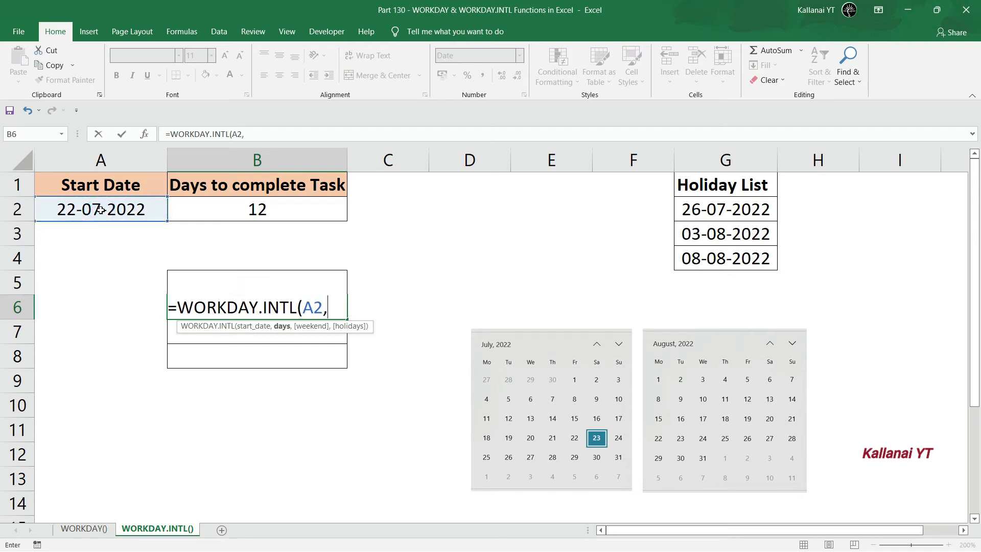
pyautogui.click(191, 217)
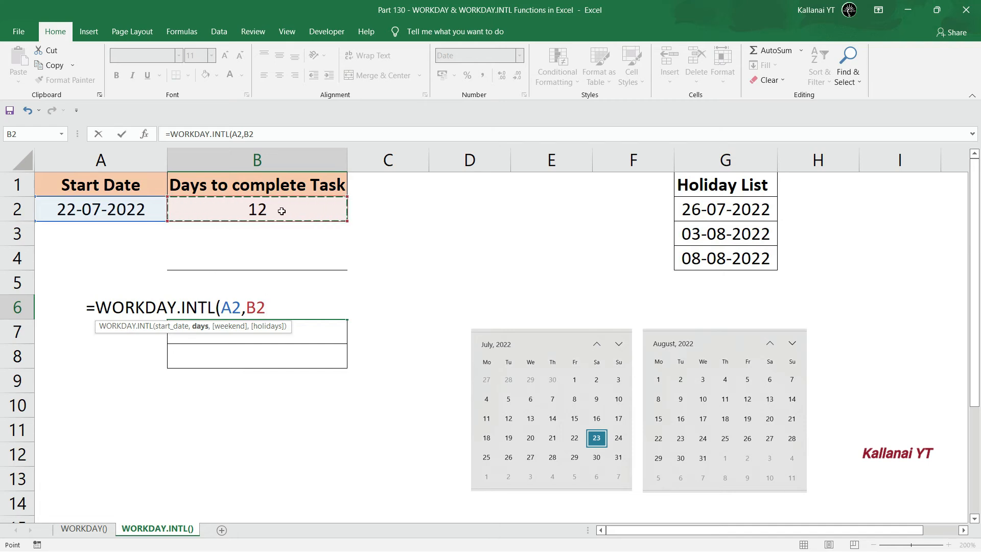
pyautogui.write(')')
pyautogui.press('Return')
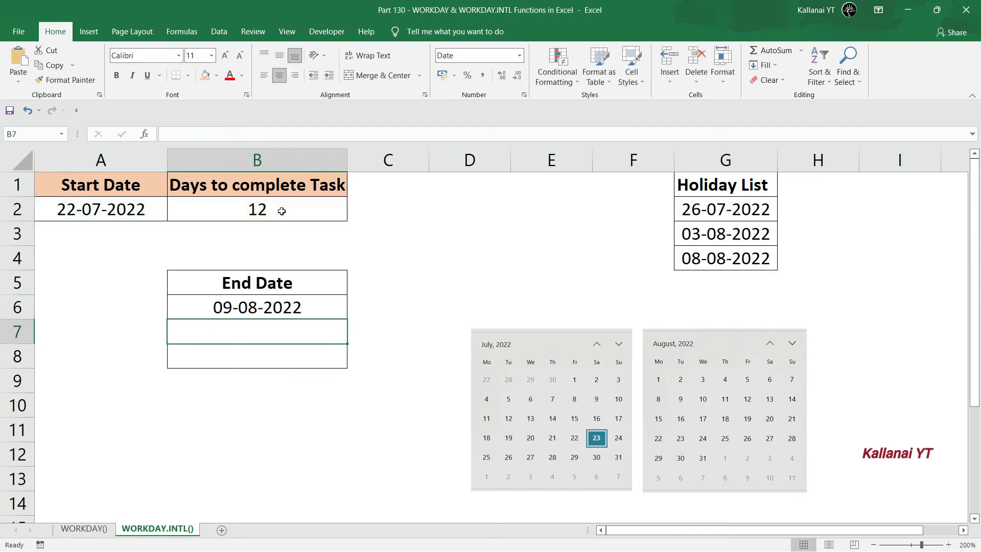
pyautogui.click(293, 310)
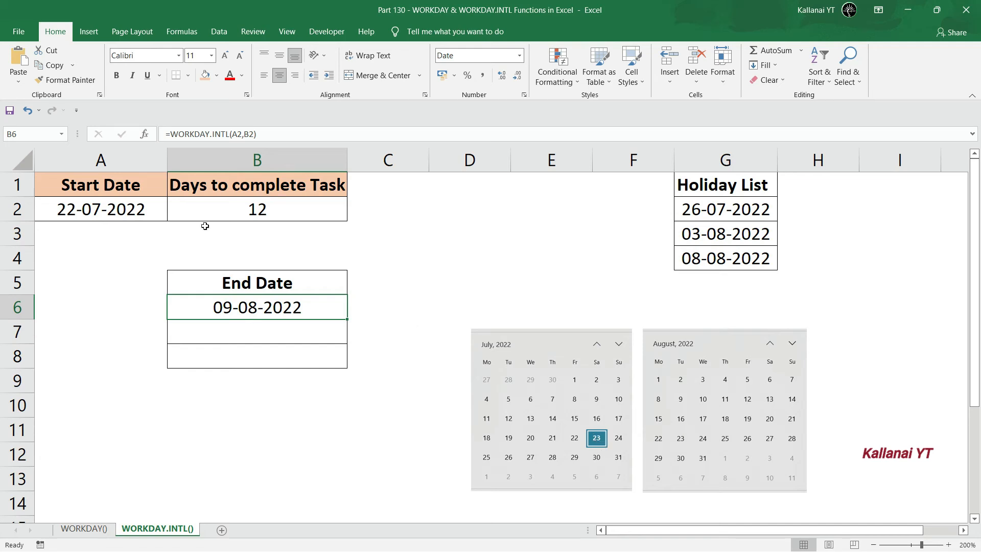
pyautogui.click(225, 313)
# - Set the start date in A2 to 23-07-2022
pyautogui.click(111, 200)
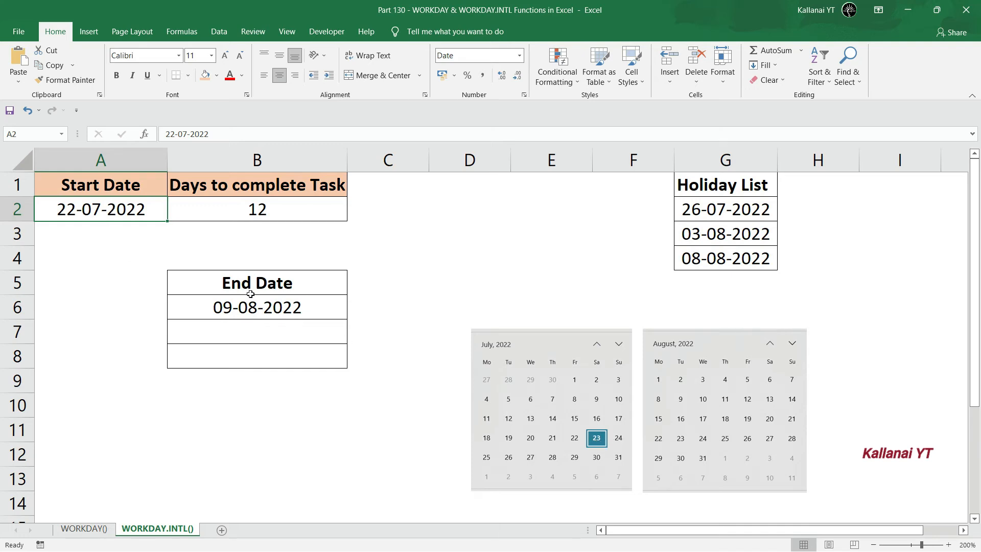
pyautogui.doubleClick(69, 205)
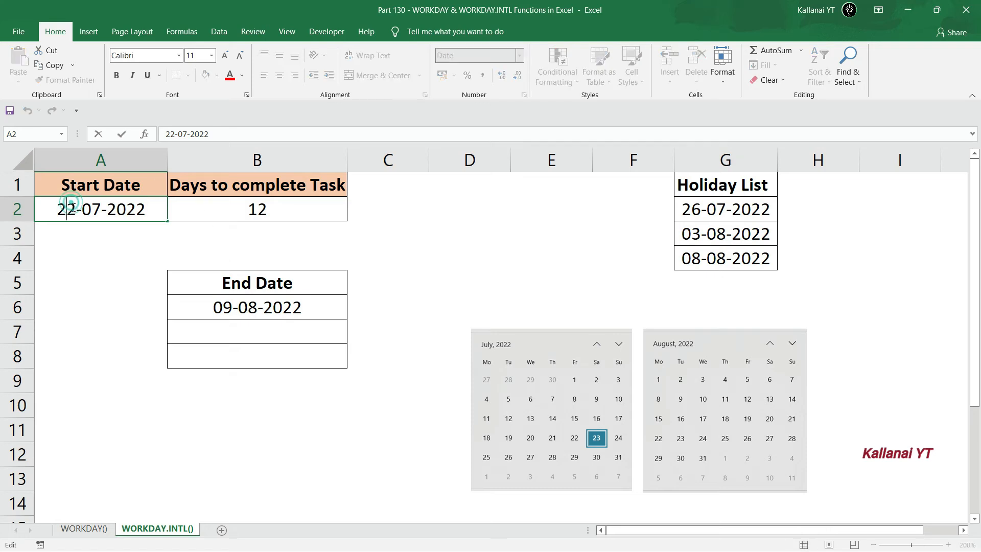
pyautogui.press('Delete')
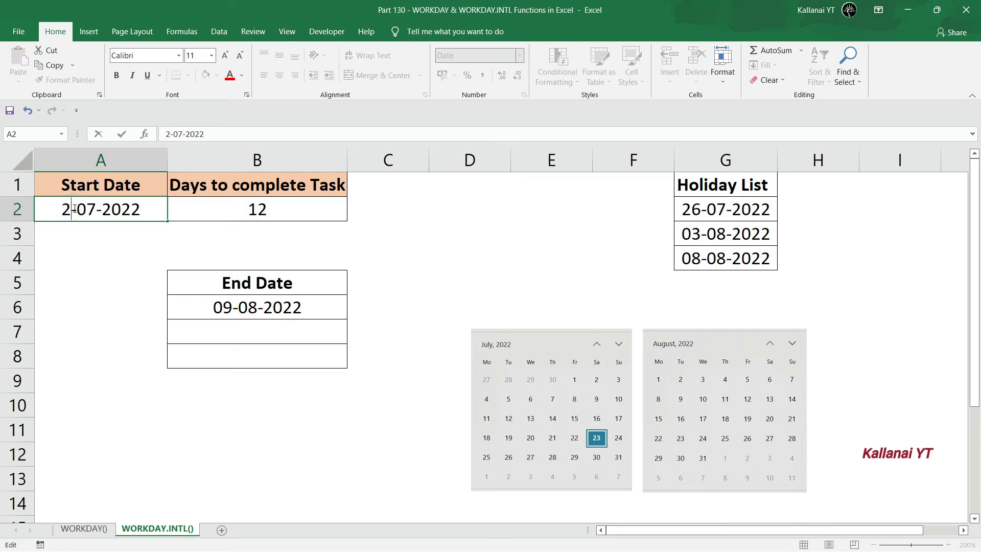
pyautogui.write('3')
pyautogui.press('Return')
pyautogui.doubleClick(73, 209)
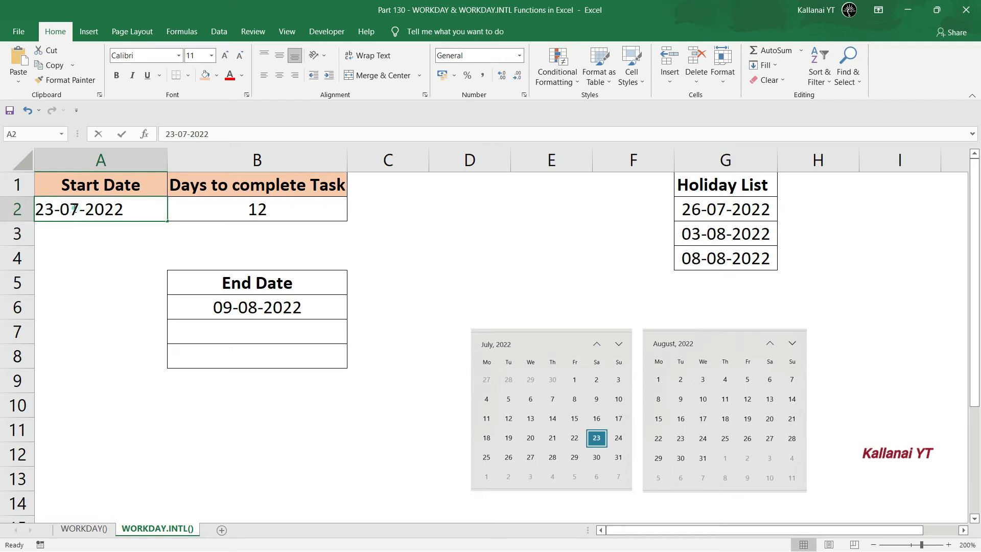
pyautogui.click(53, 209)
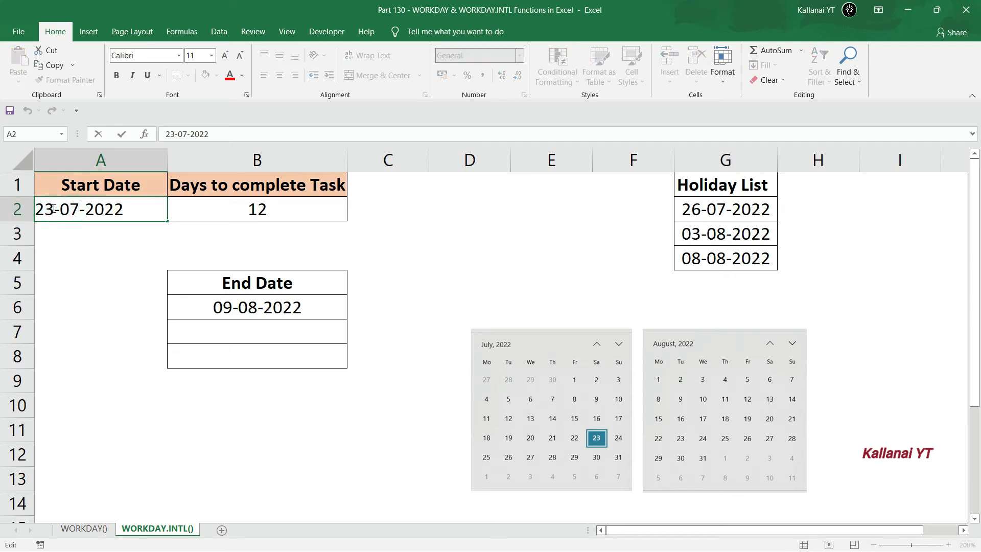
pyautogui.press('Escape')
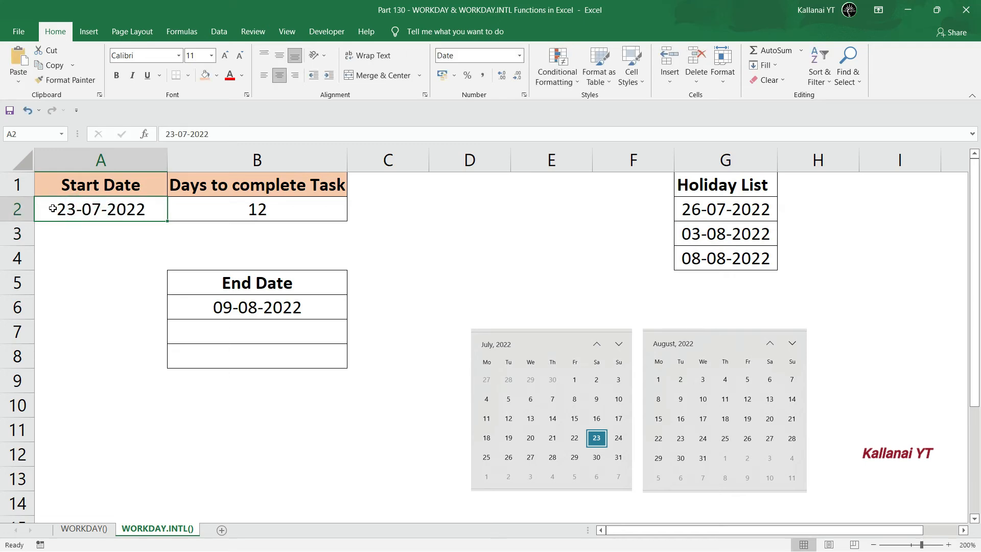
# - Start a WORKDAY.INTL formula in B7 with A2 as the start date and B2 as the number of days
pyautogui.click(210, 239)
pyautogui.click(234, 332)
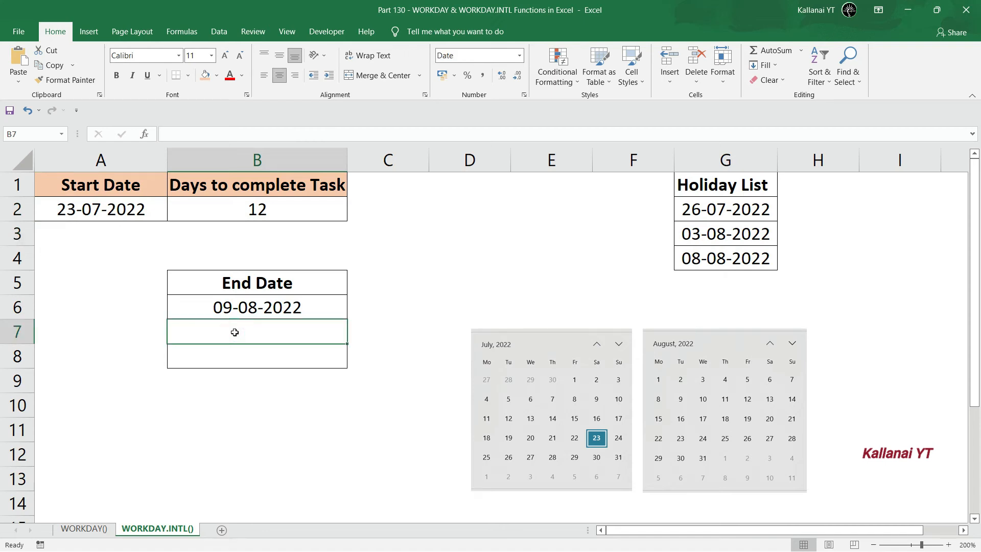
pyautogui.click(245, 311)
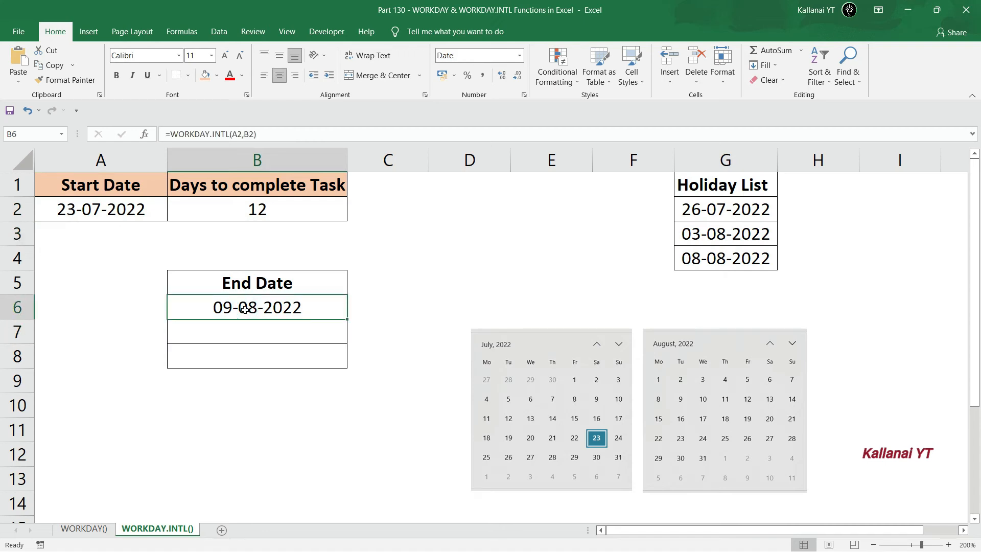
pyautogui.click(243, 337)
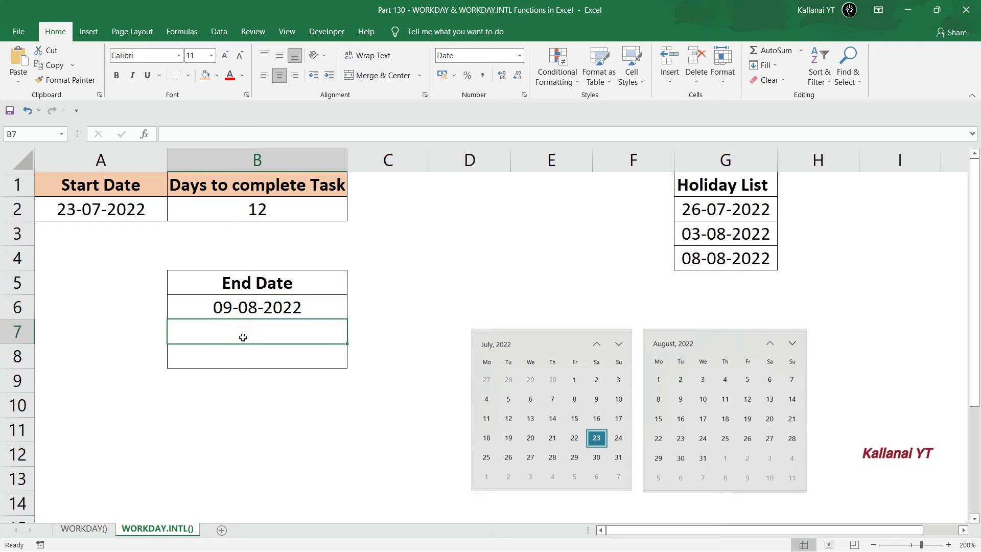
pyautogui.write('=')
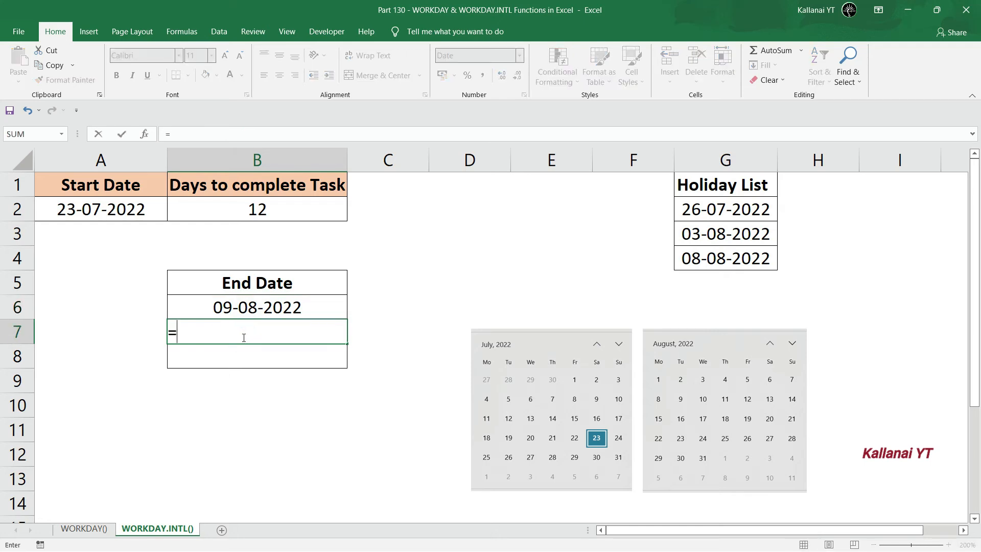
pyautogui.write('work')
pyautogui.press('Down')
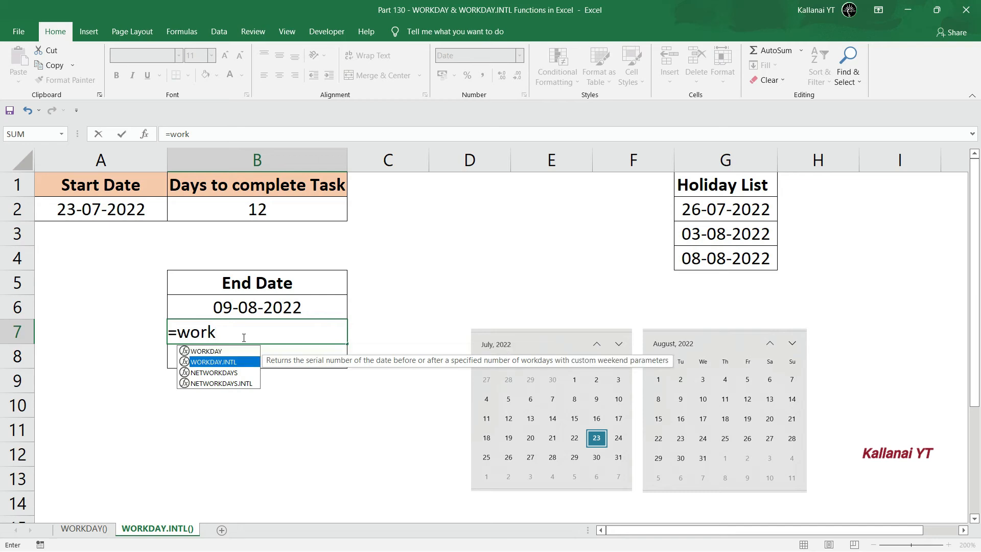
pyautogui.press('Tab')
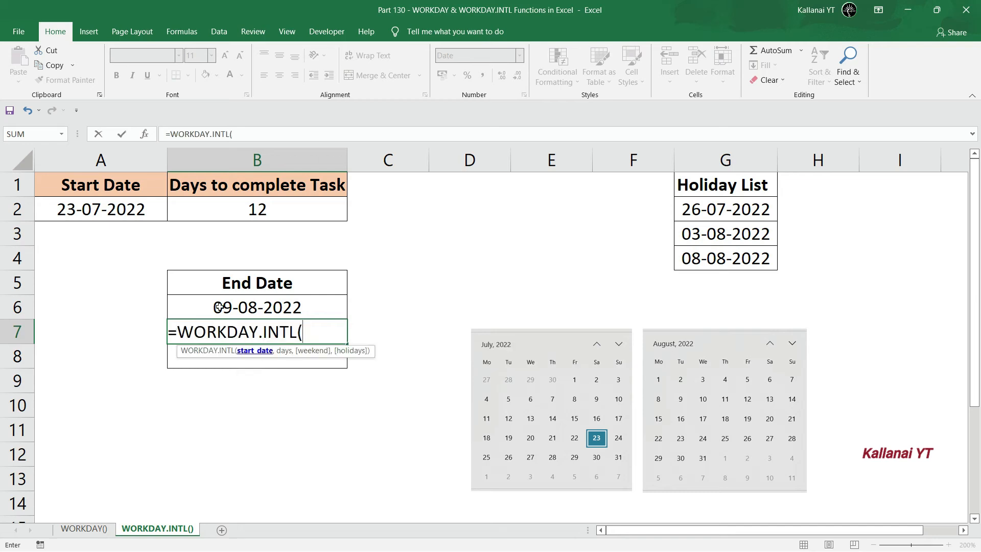
pyautogui.click(120, 208)
pyautogui.write(',')
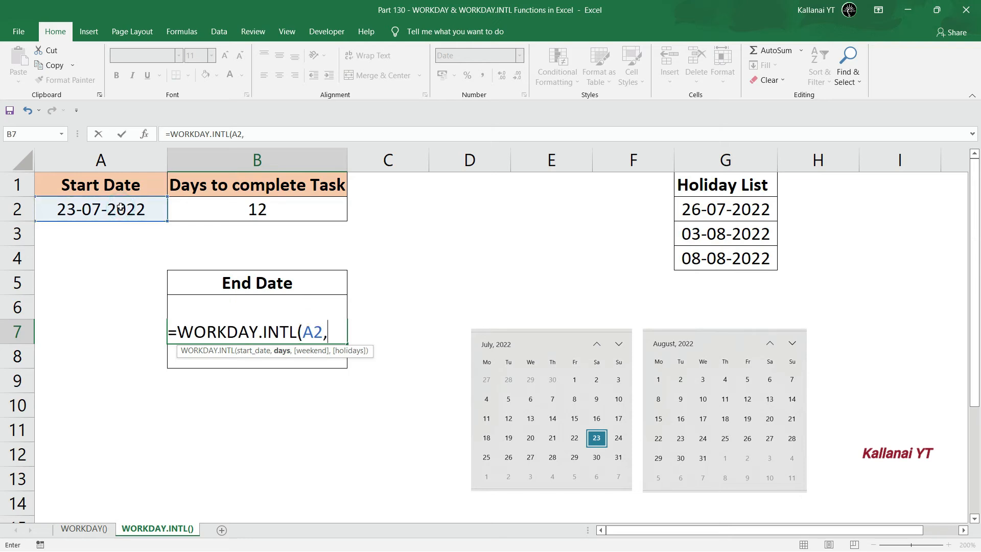
pyautogui.click(256, 208)
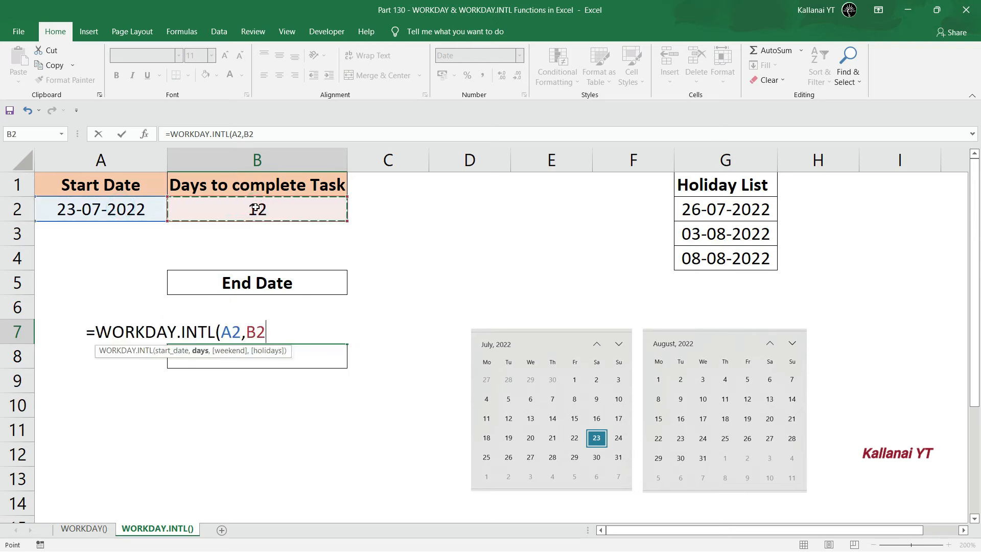
# - Complete the B7 formula with weekend option 1 (Saturday, Sunday) and the holiday range G2:G4
pyautogui.write(',')
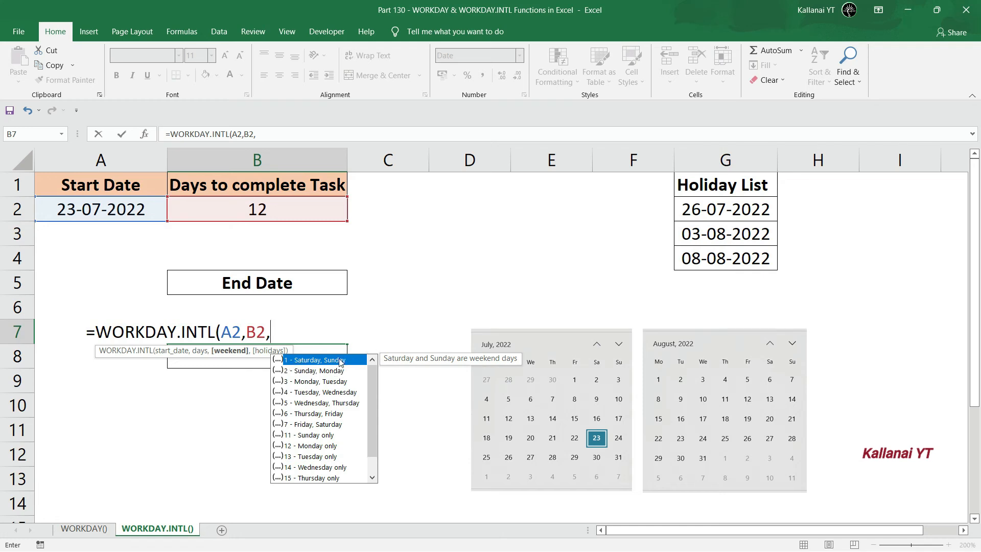
pyautogui.doubleClick(295, 360)
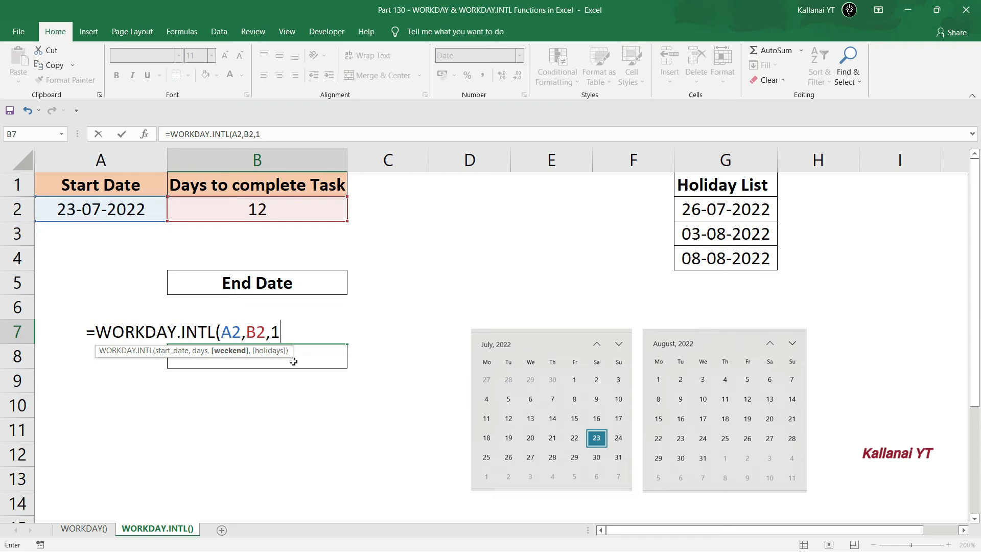
pyautogui.write(',')
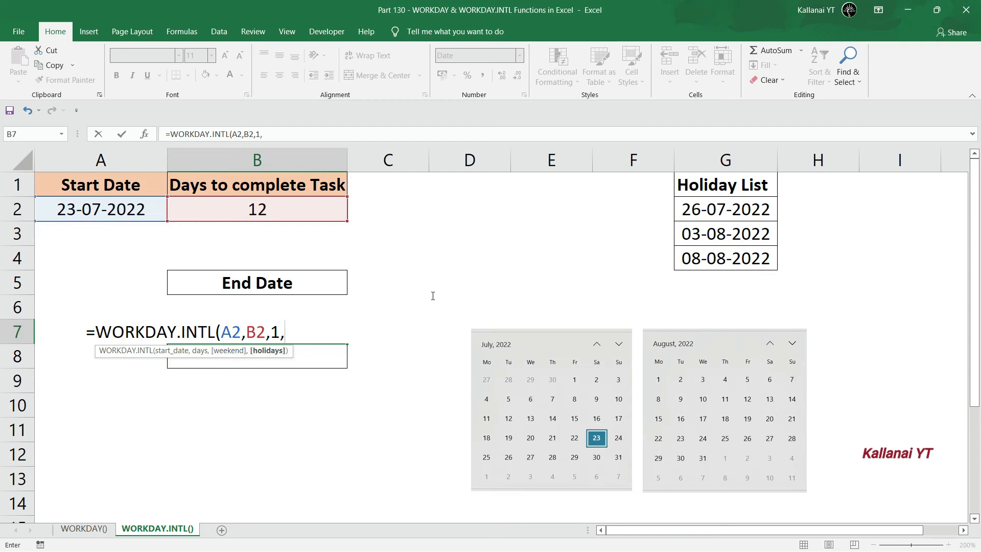
pyautogui.moveTo(723, 201); pyautogui.dragTo(727, 255)
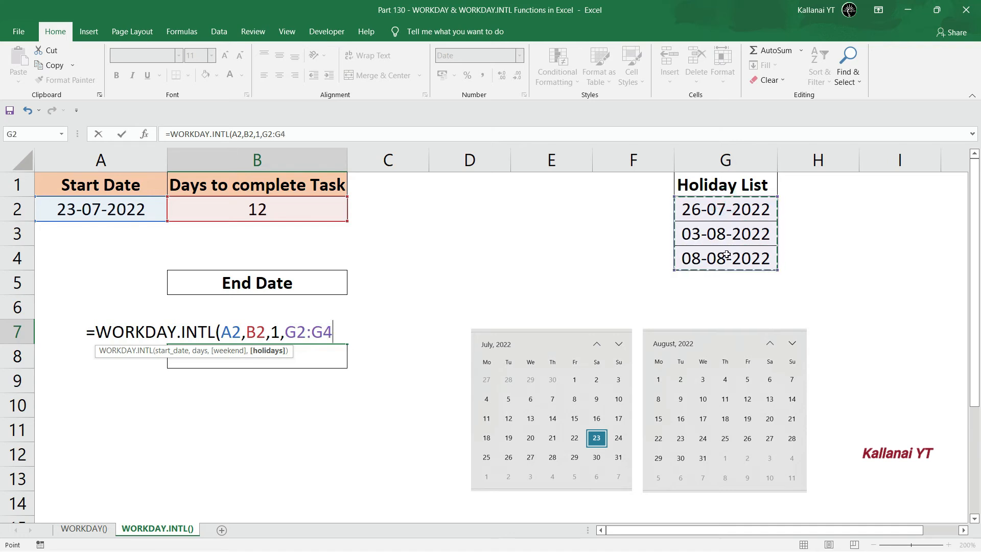
pyautogui.write(')')
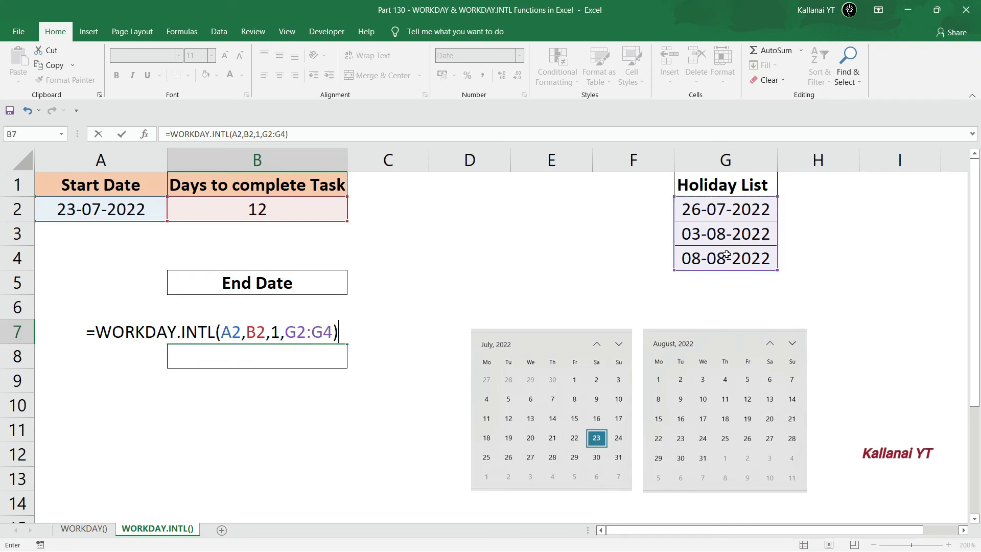
pyautogui.press('Return')
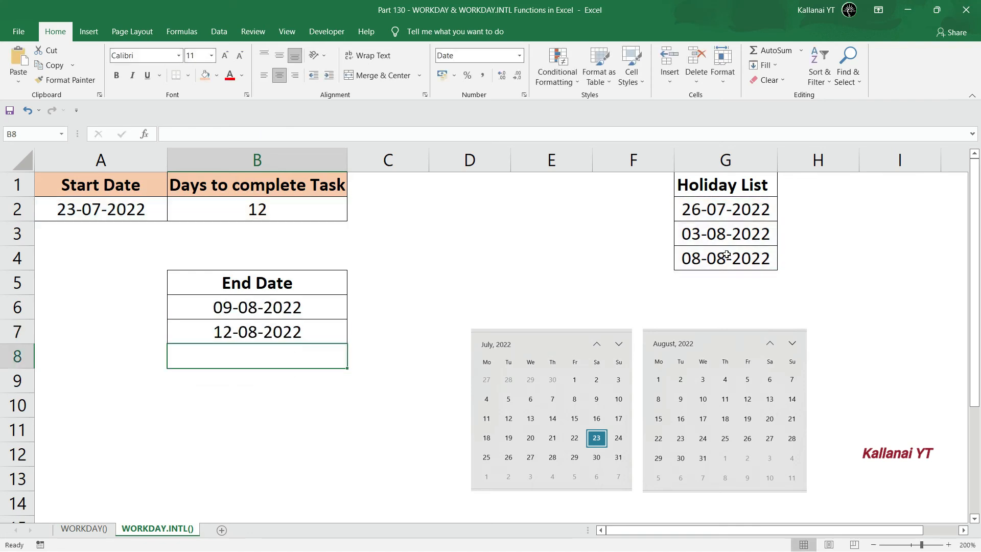
# - Review the End Date formula in B7, focusing on its weekend argument, and leave it as it is
pyautogui.click(291, 337)
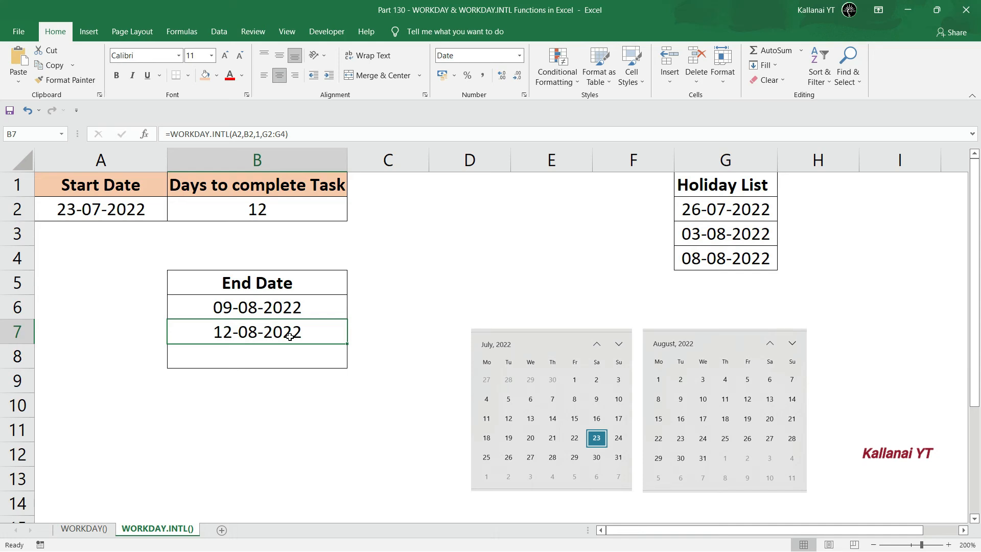
pyautogui.doubleClick(240, 337)
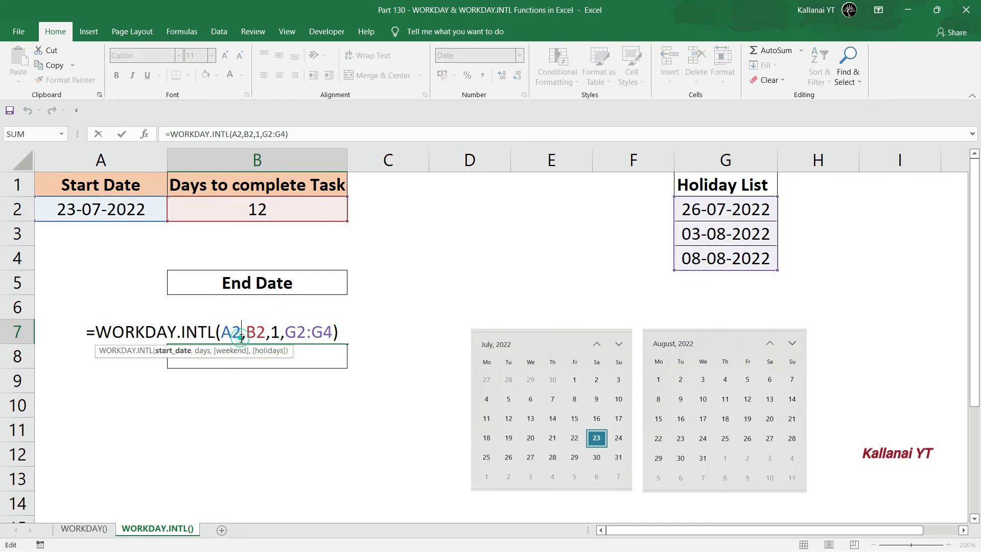
pyautogui.click(276, 332)
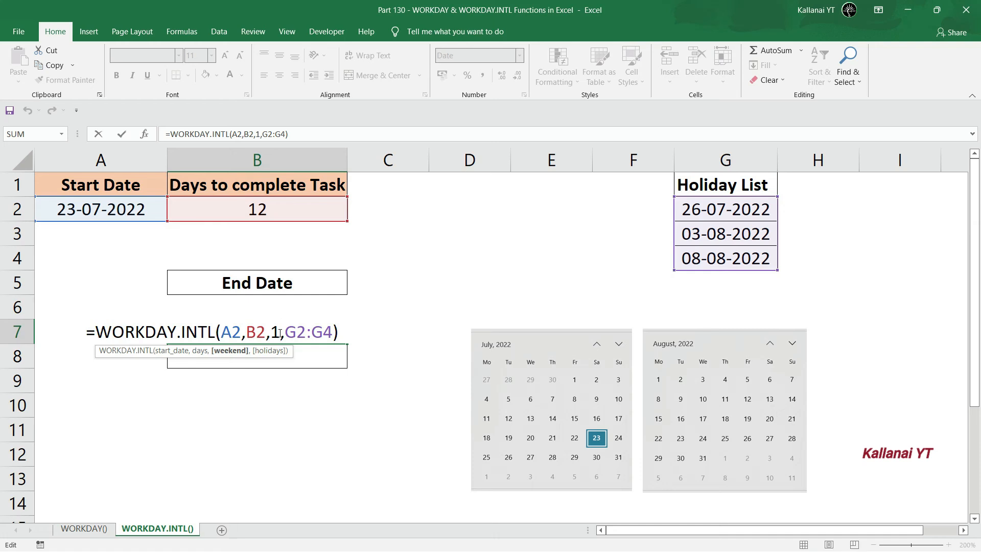
pyautogui.press('Return')
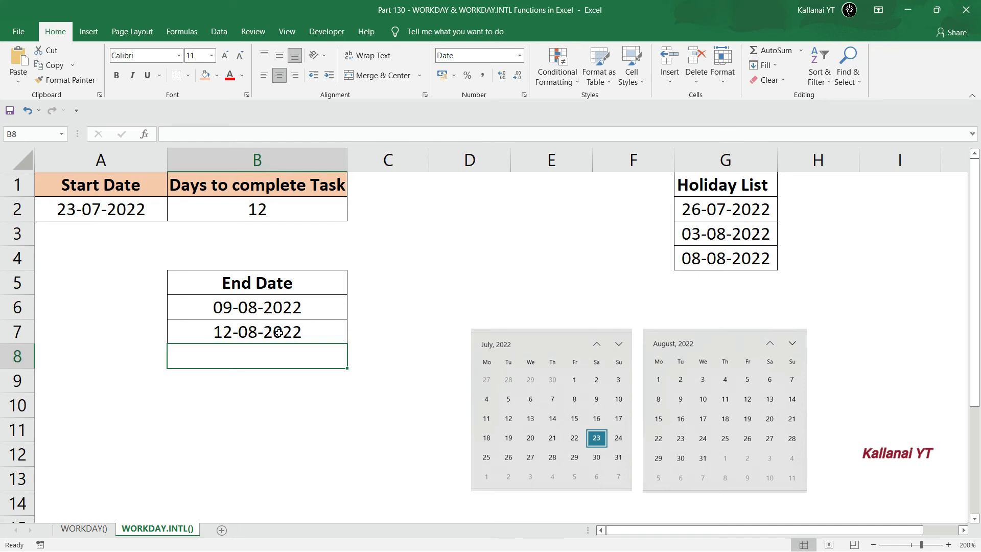
# - Start a WORKDAY.INTL formula in B8 with A2 as the start date and B2 as the number of days
pyautogui.press('Right')
pyautogui.click(258, 359)
pyautogui.write('=wo')
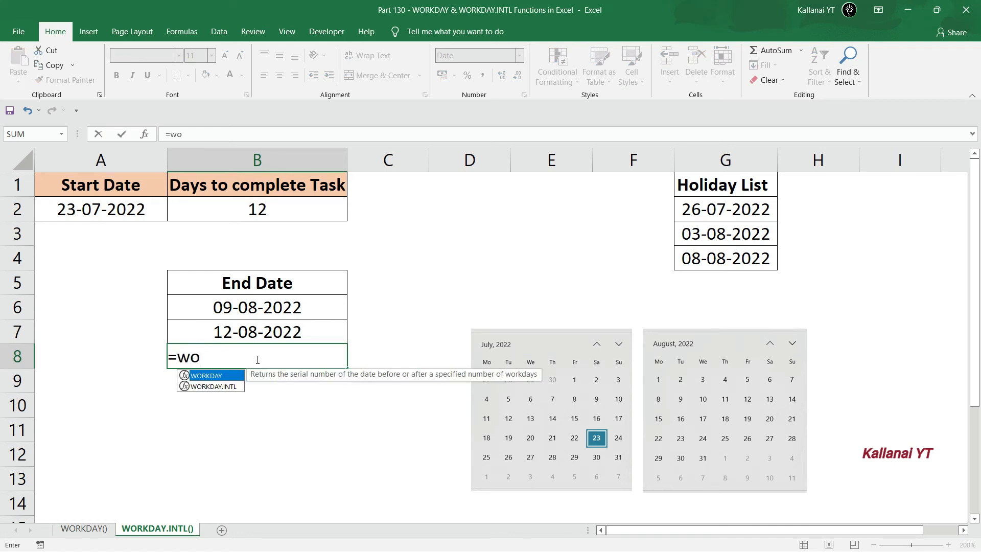
pyautogui.press('Down')
pyautogui.press('Tab')
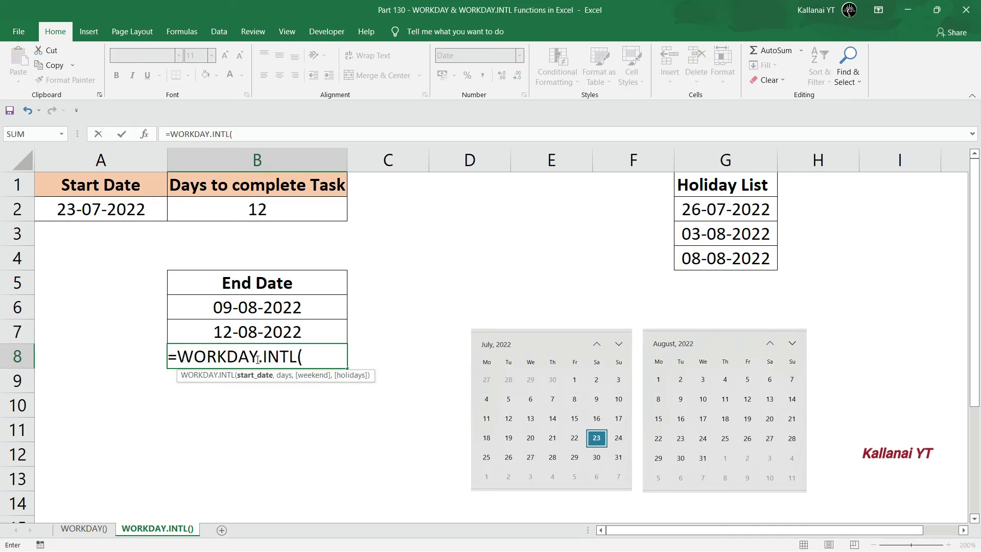
pyautogui.click(119, 208)
pyautogui.write(',')
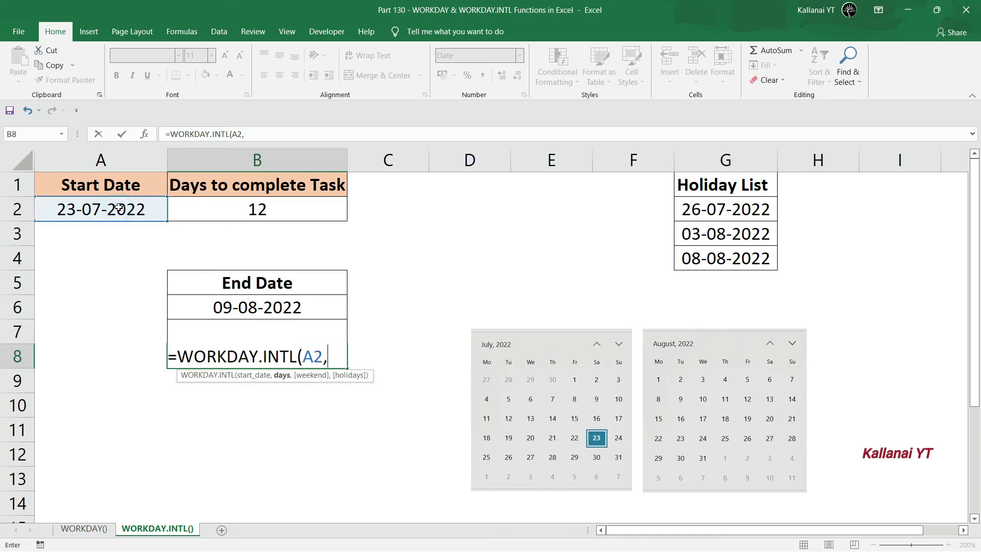
pyautogui.click(238, 212)
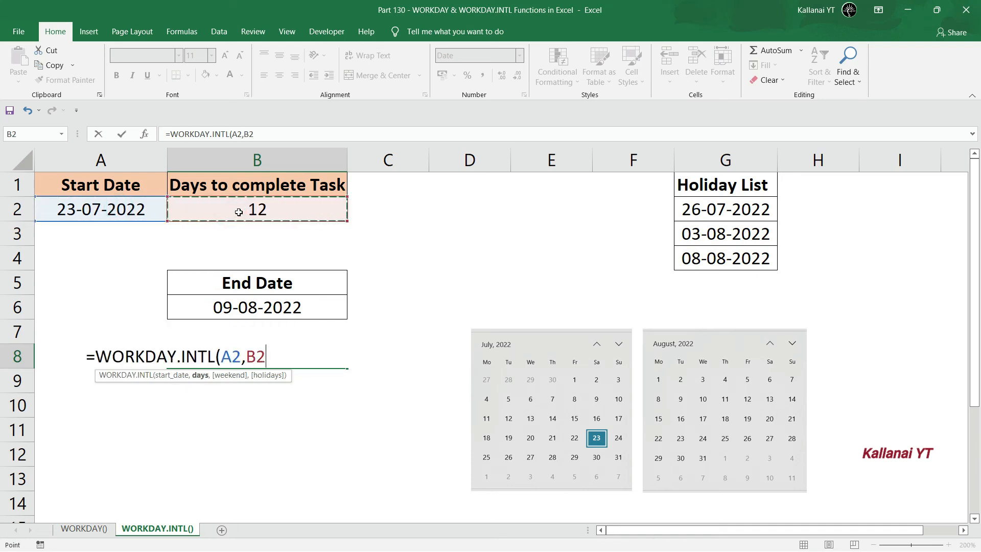
# - Complete the B8 formula with weekend option 7 (Friday, Saturday) and the holiday range G2:G4
pyautogui.write(',')
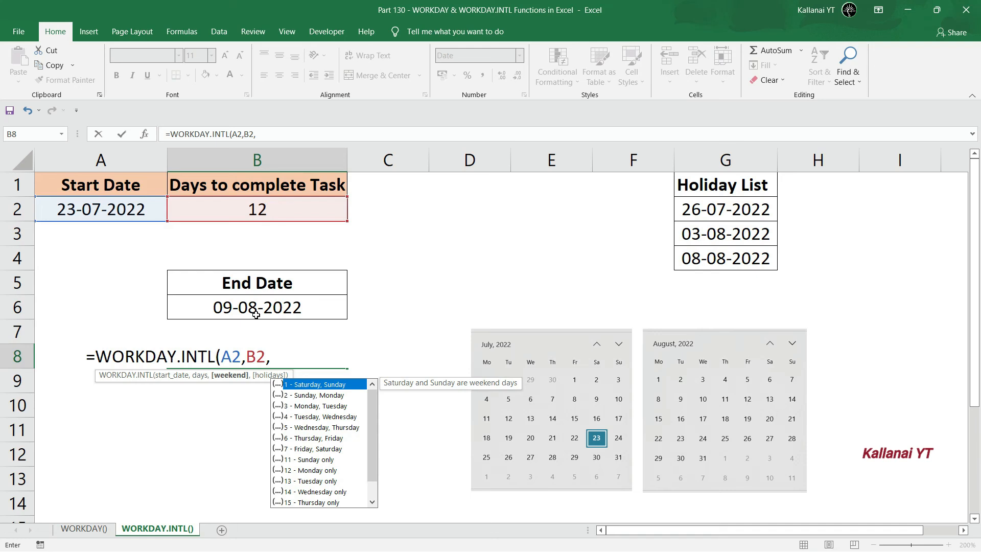
pyautogui.press('Down')
pyautogui.press('Down')
pyautogui.press('Down')
pyautogui.press('Down')
pyautogui.press('Down')
pyautogui.press('Down')
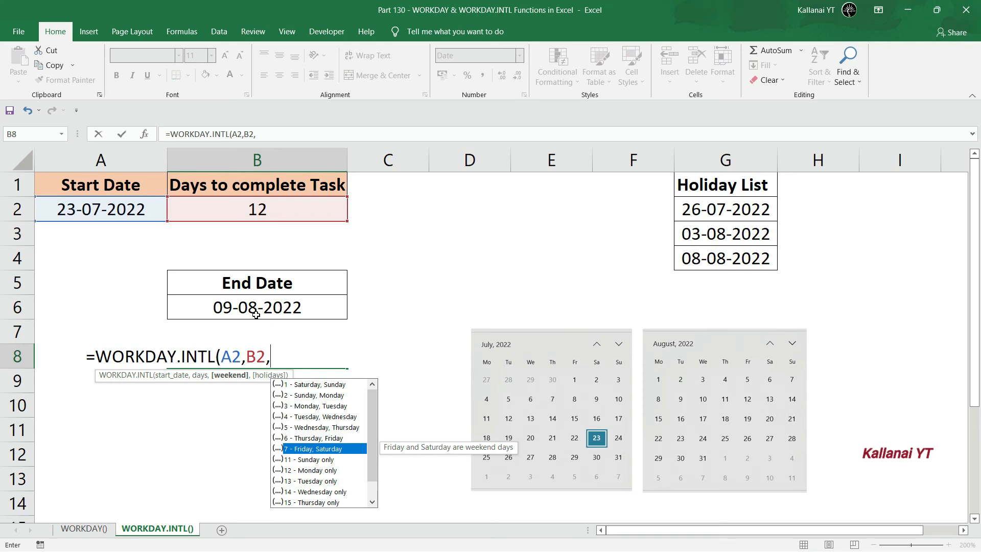
pyautogui.write('7,')
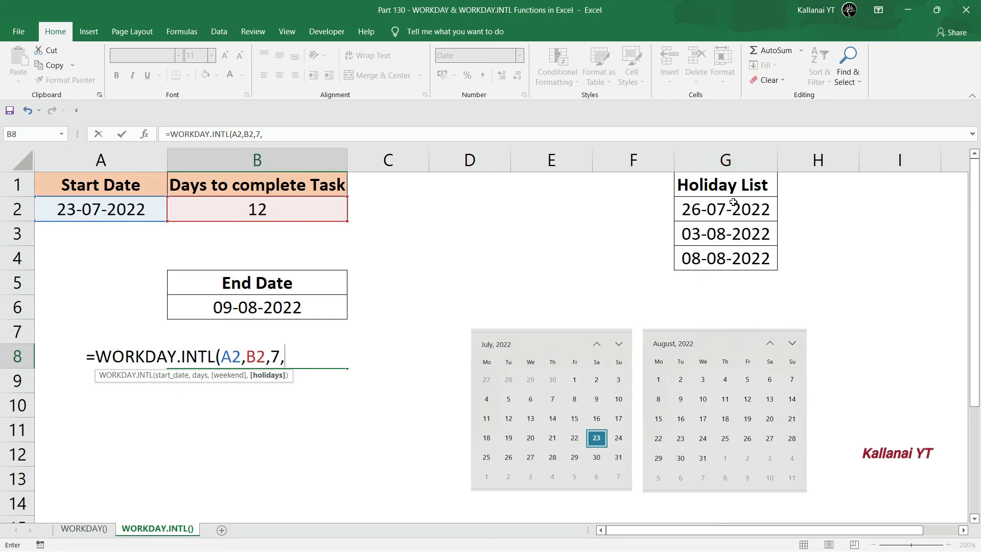
pyautogui.moveTo(730, 210); pyautogui.dragTo(731, 257)
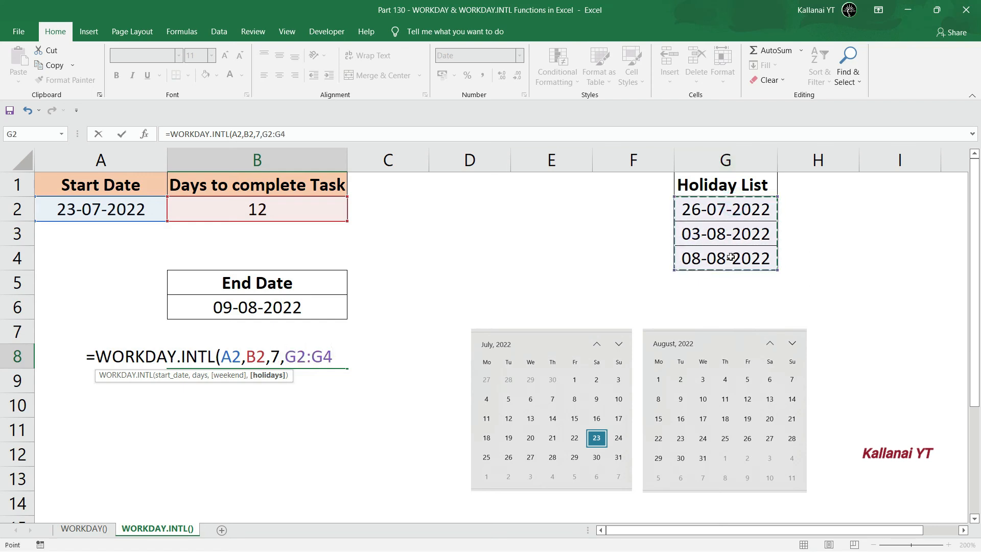
pyautogui.write(')')
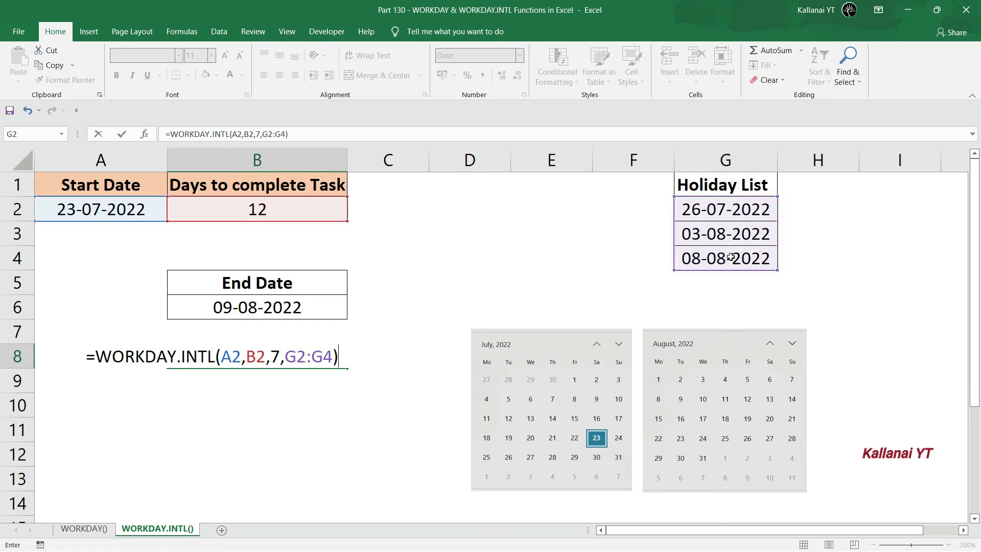
pyautogui.press('Return')
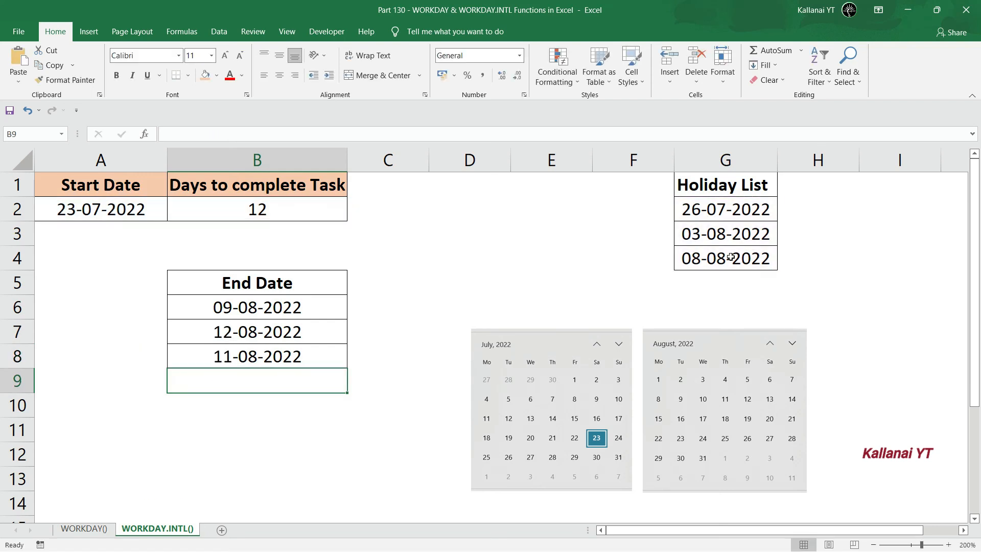
# - Review the B8 formula's weekend argument and compare the three End Date results in B6:B8
pyautogui.click(265, 362)
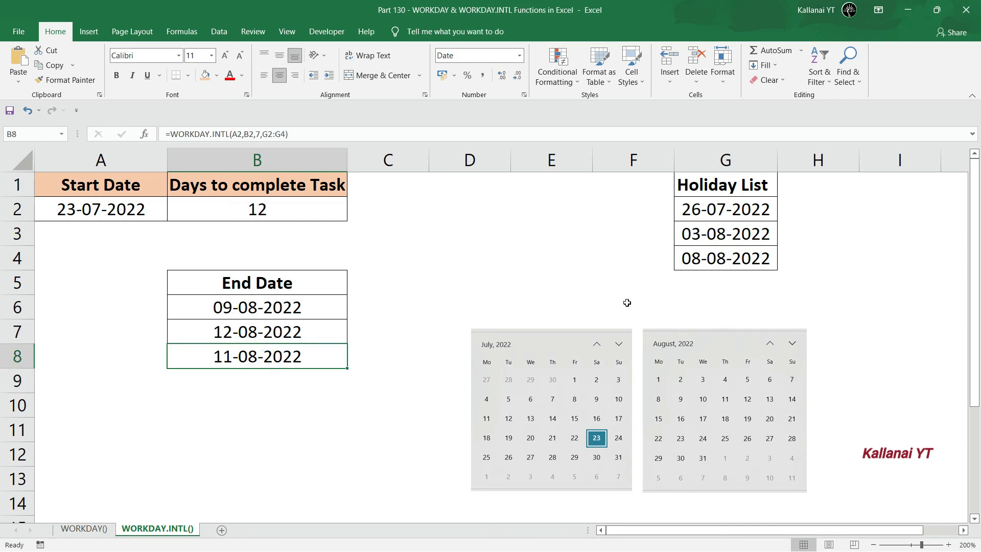
pyautogui.doubleClick(249, 360)
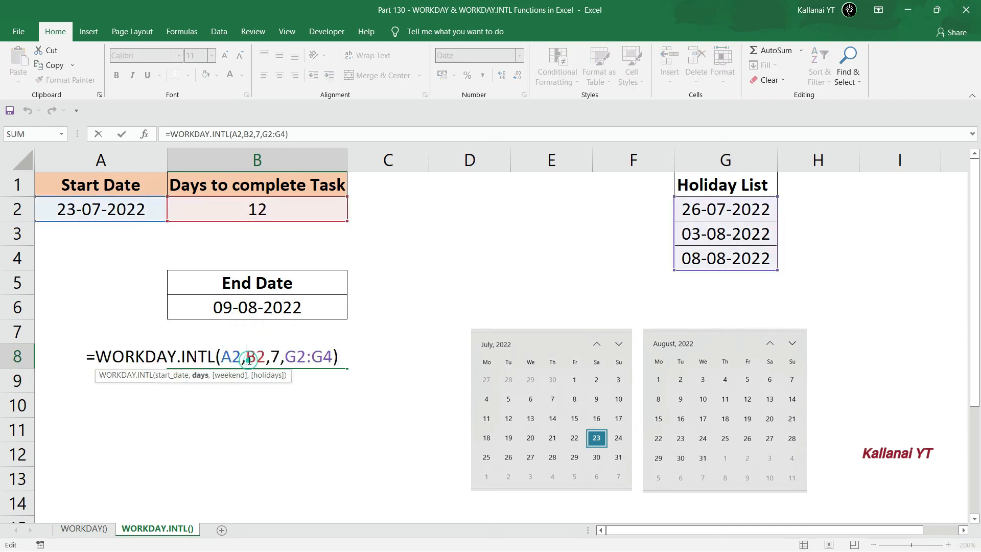
pyautogui.click(279, 357)
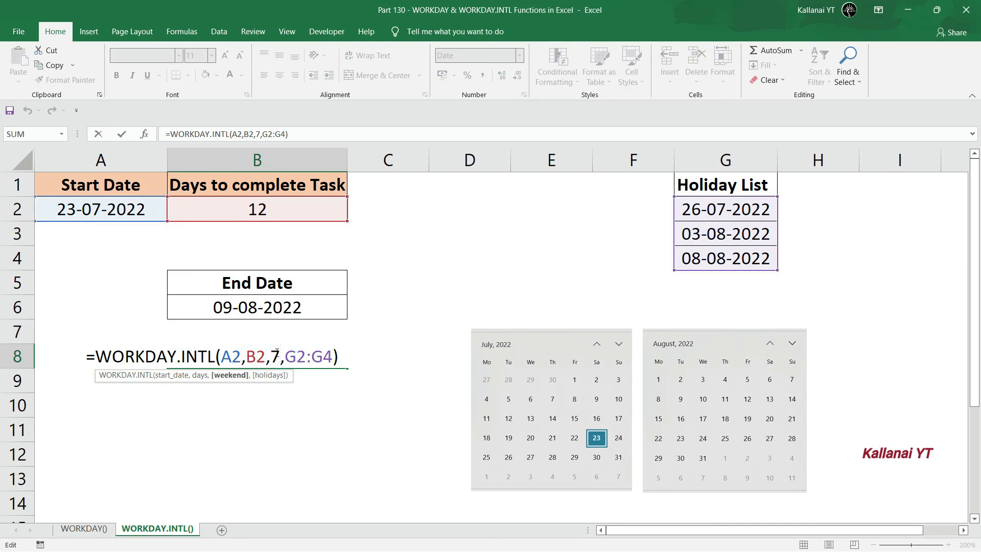
pyautogui.hotkey('ctrl', 'Return')
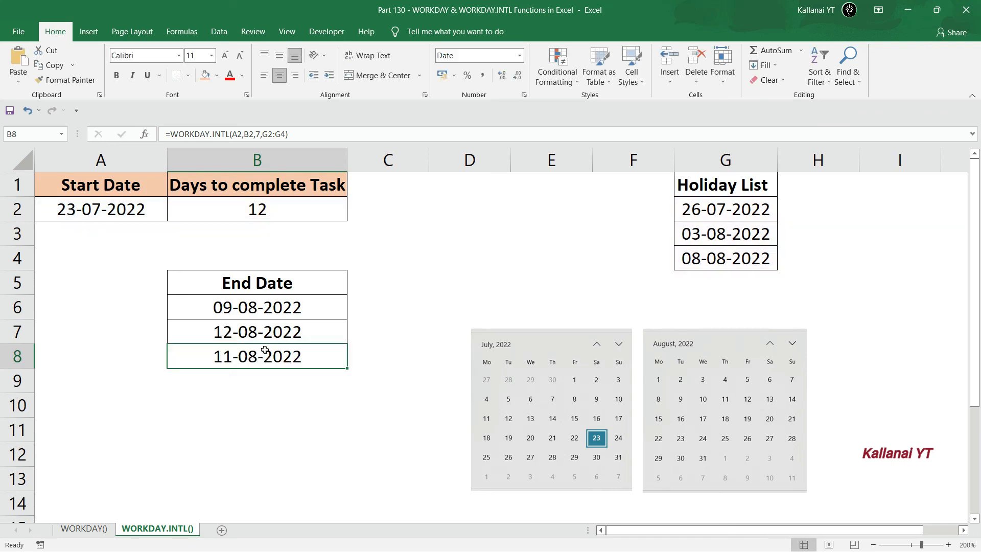
pyautogui.moveTo(246, 309); pyautogui.dragTo(256, 360)
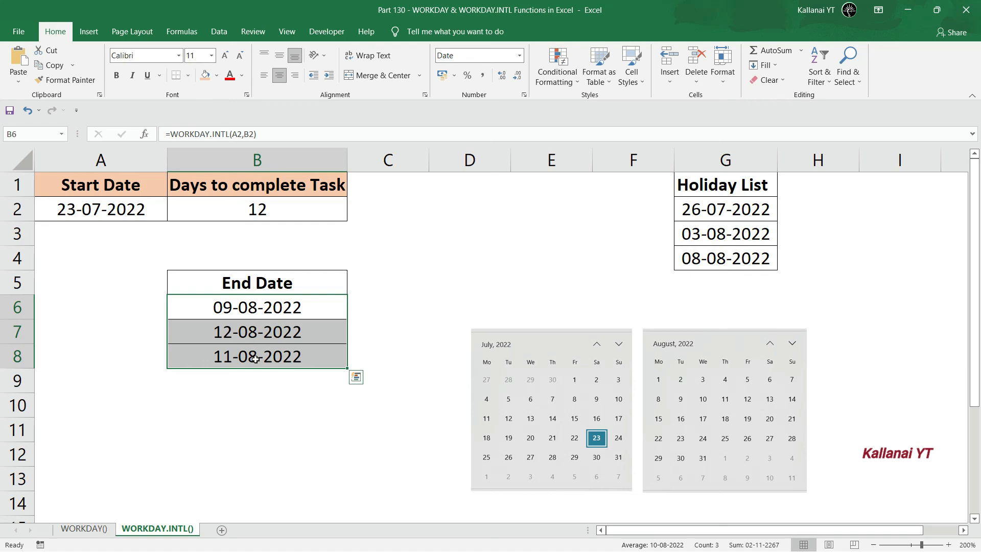
pyautogui.doubleClick(256, 359)
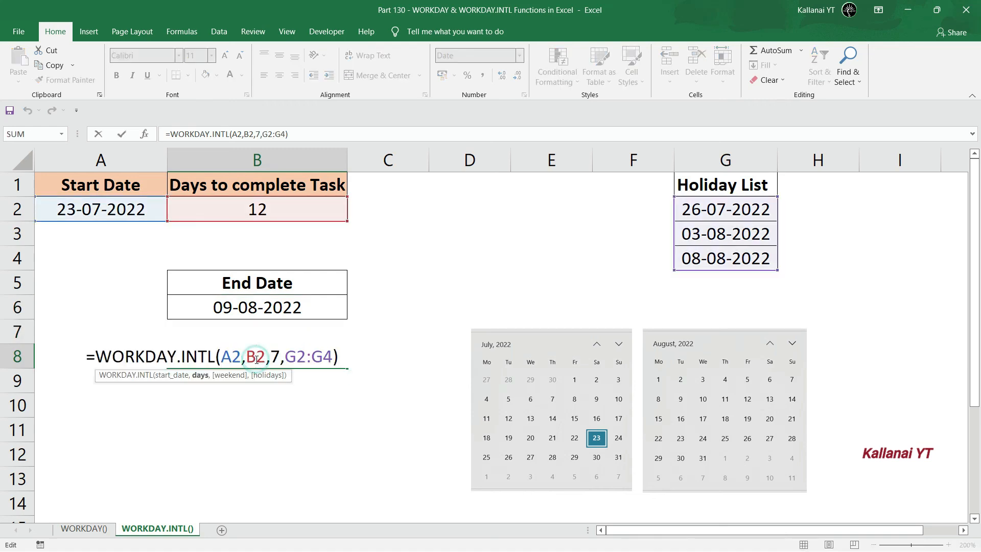
pyautogui.press('Escape')
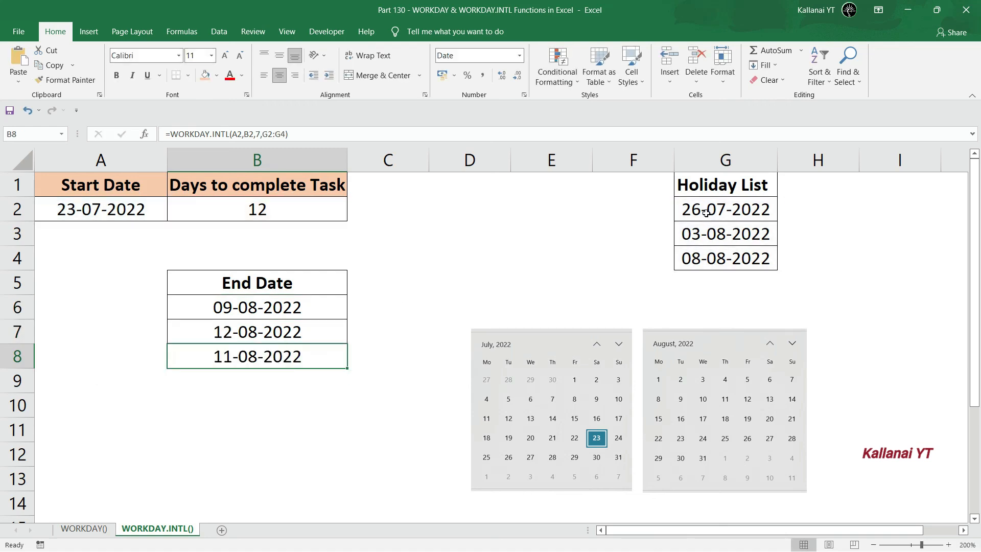
# - Examine the holiday dates in G2:G4 and the End Date formula in B8 that uses them, leaving the formula as it is
pyautogui.moveTo(706, 214); pyautogui.dragTo(708, 250)
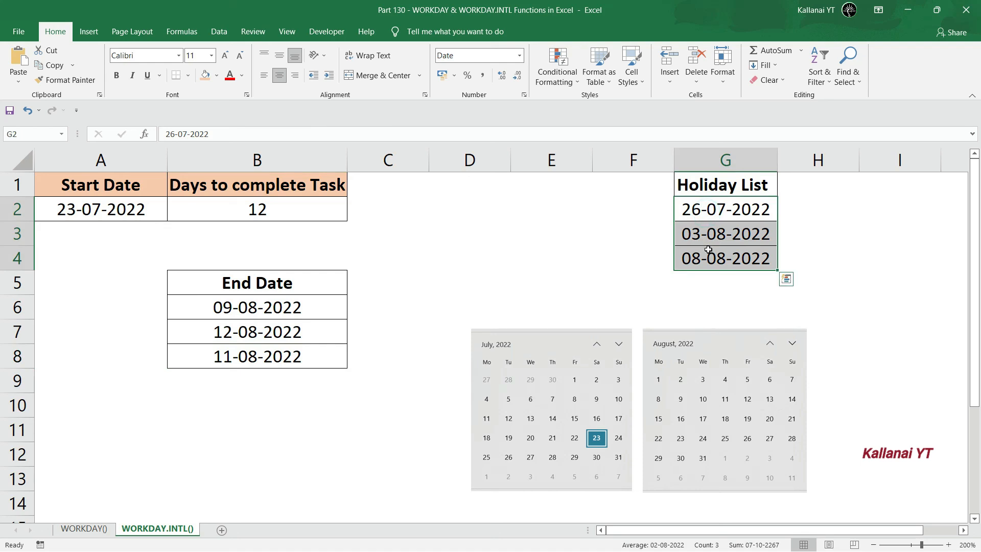
pyautogui.click(590, 278)
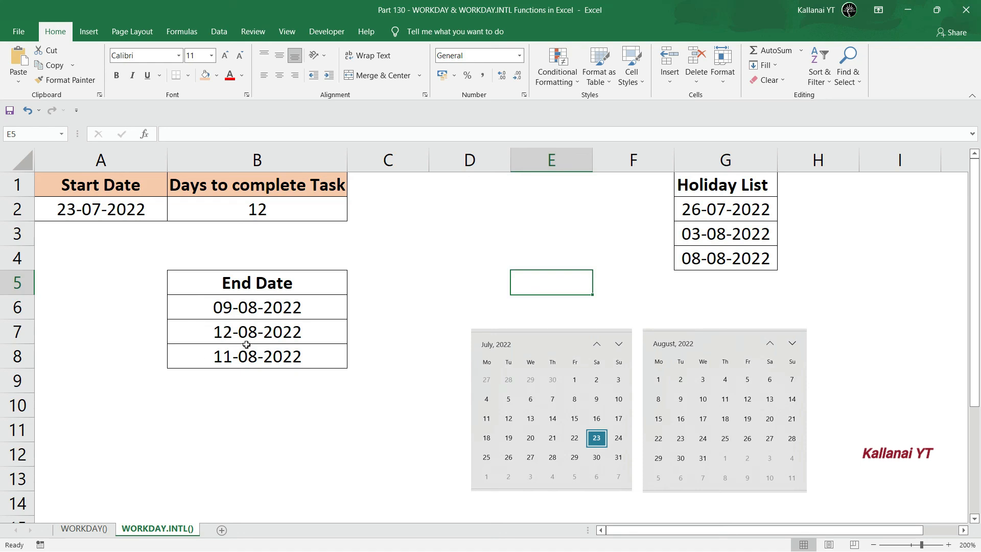
pyautogui.click(276, 384)
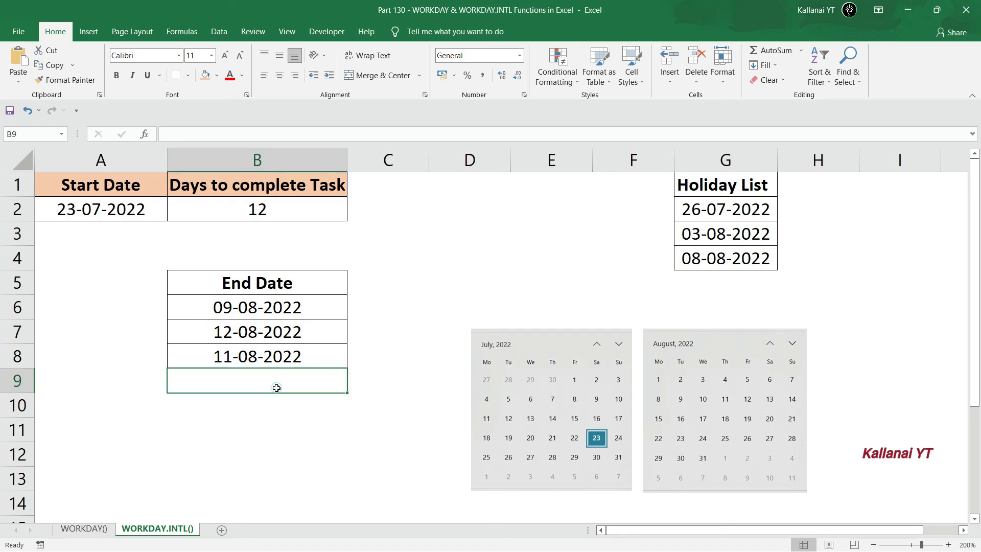
pyautogui.click(245, 352)
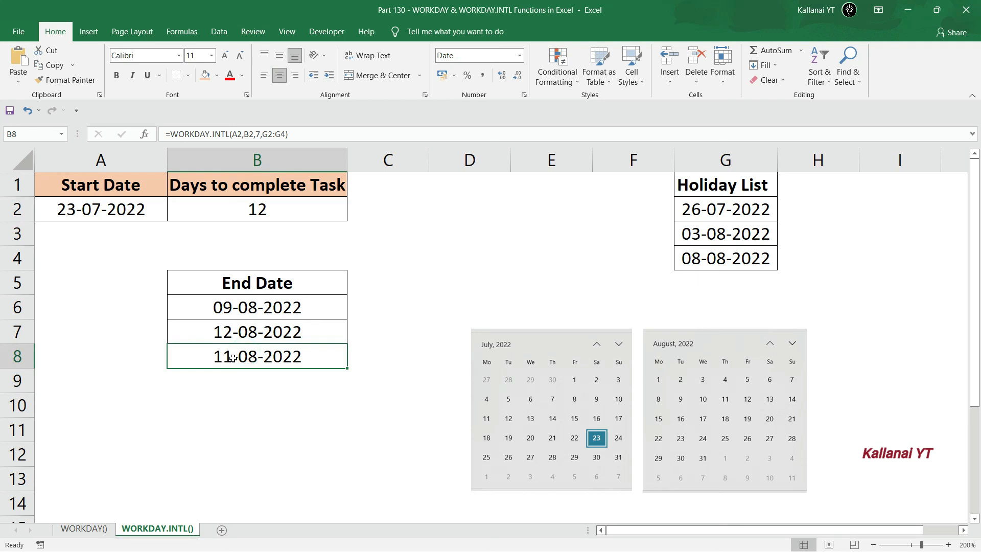
pyautogui.doubleClick(259, 356)
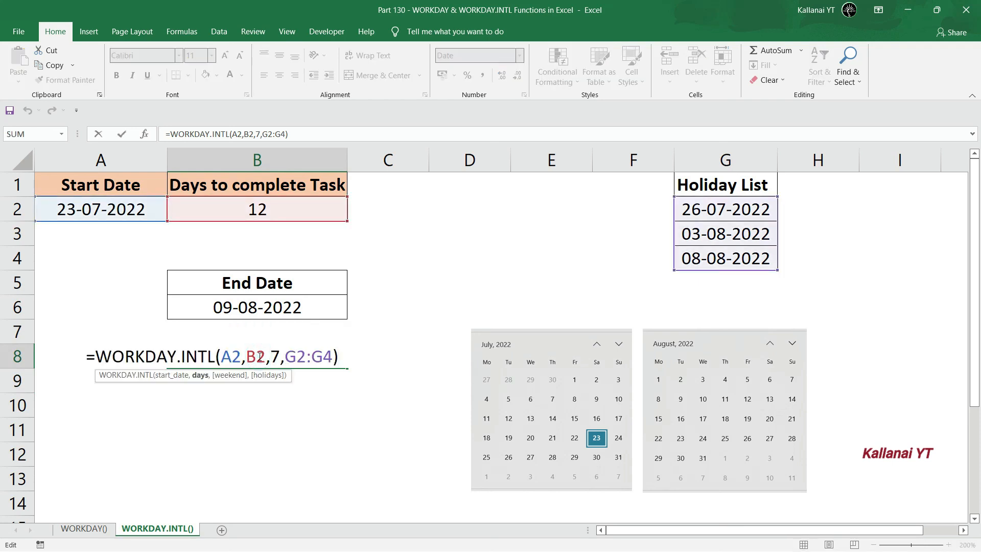
pyautogui.press('Escape')
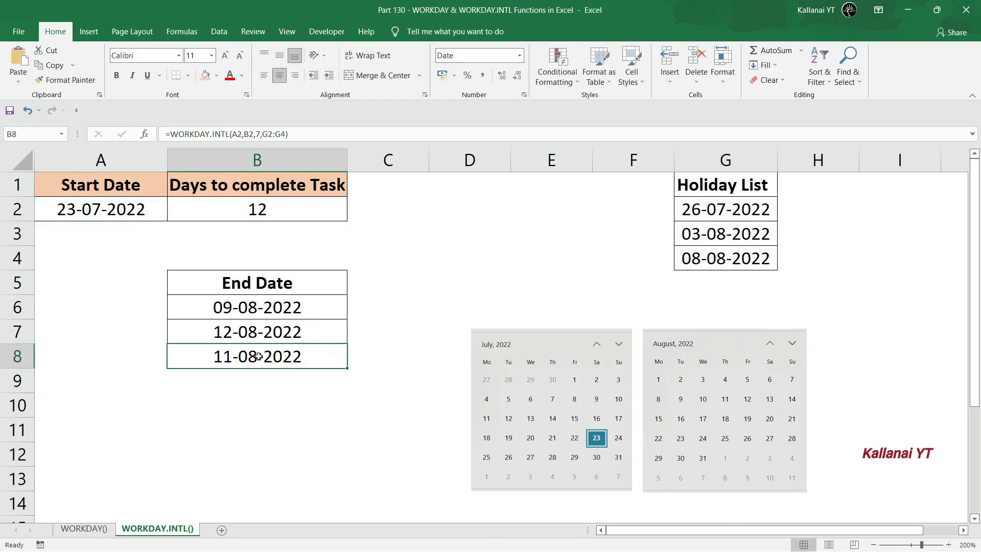
pyautogui.click(309, 394)
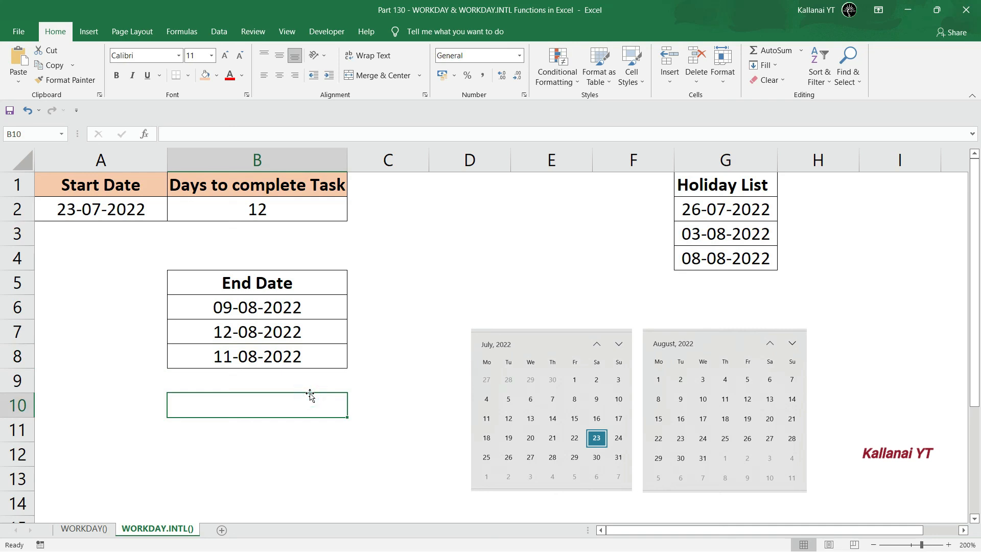
pyautogui.click(271, 217)
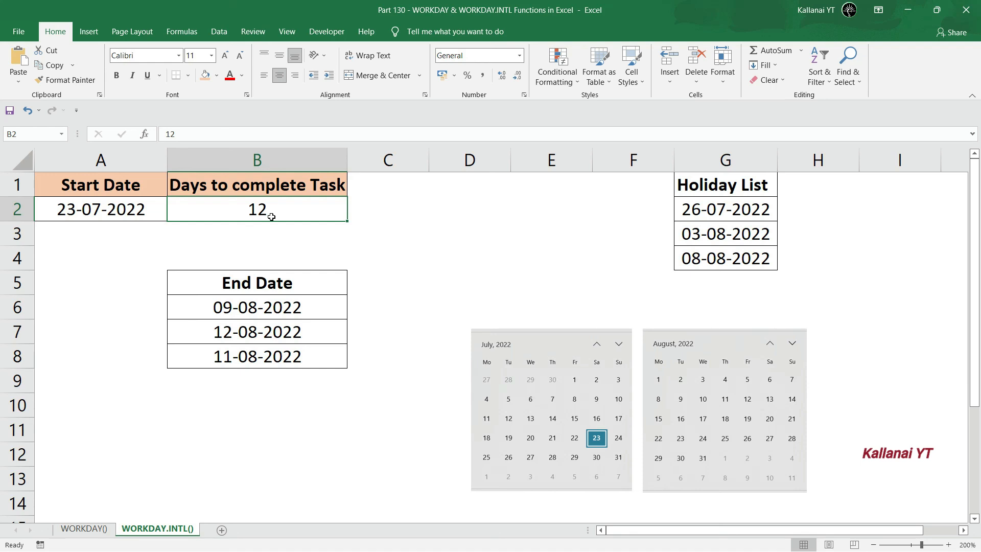
pyautogui.click(387, 331)
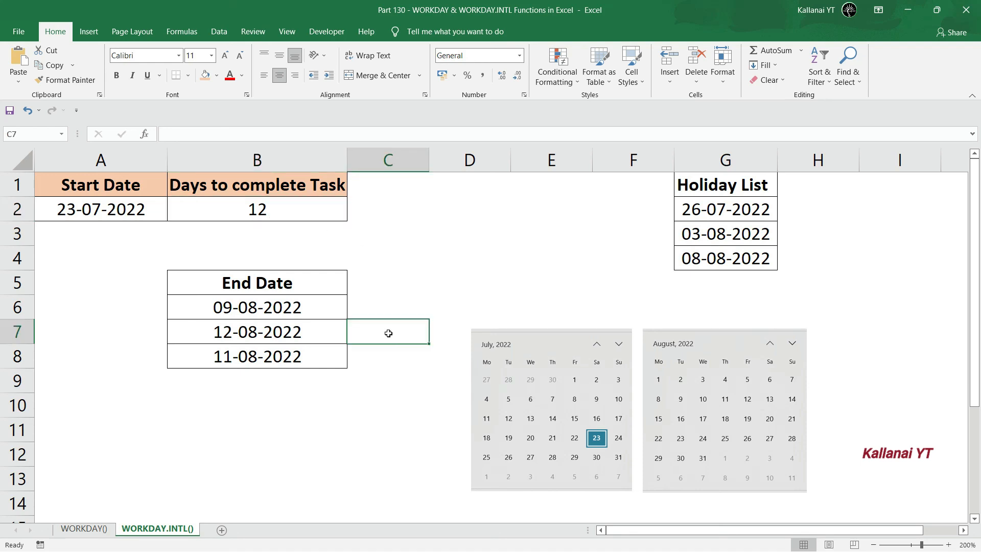
pyautogui.click(436, 278)
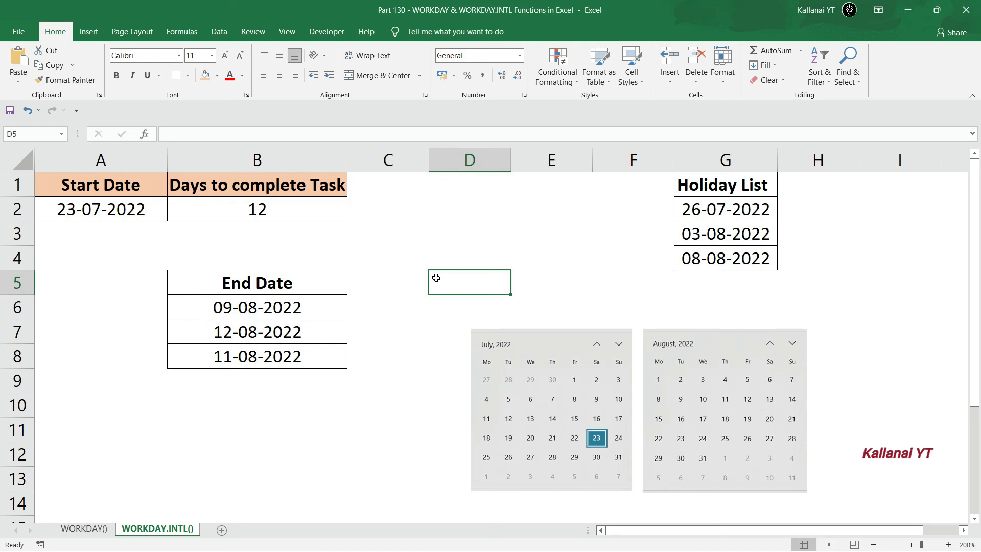
pyautogui.hotkey('ctrl', 'Up')
pyautogui.hotkey('ctrl', 'Left')
pyautogui.hotkey('ctrl', 'Left')
pyautogui.press('Right')
pyautogui.press('Right')
pyautogui.press('Right')
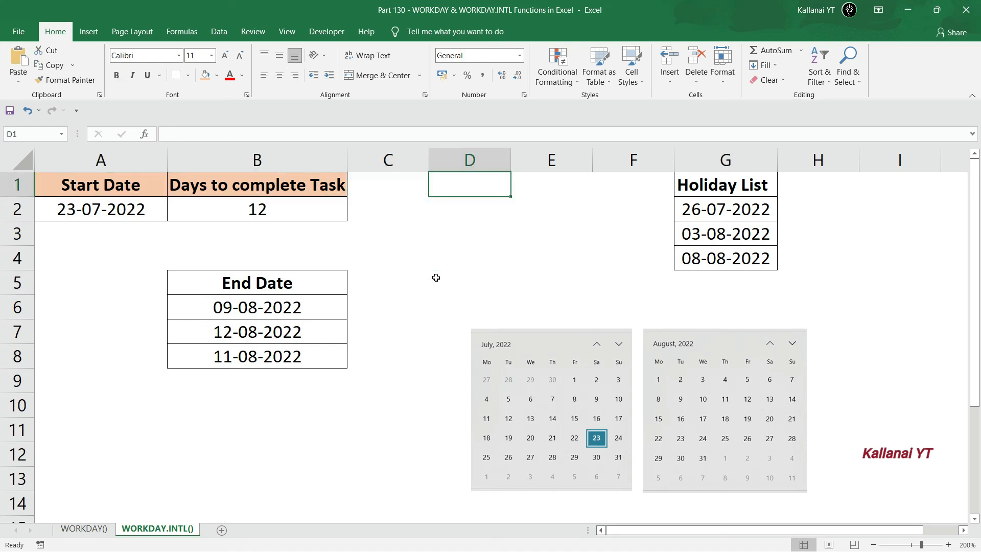
pyautogui.press('Left')
pyautogui.press('Left')
pyautogui.press('Left')
# - Switch back to the WORKDAY() sheet to view its End Date results and holiday list
pyautogui.hotkey('ctrl', 'pageup')
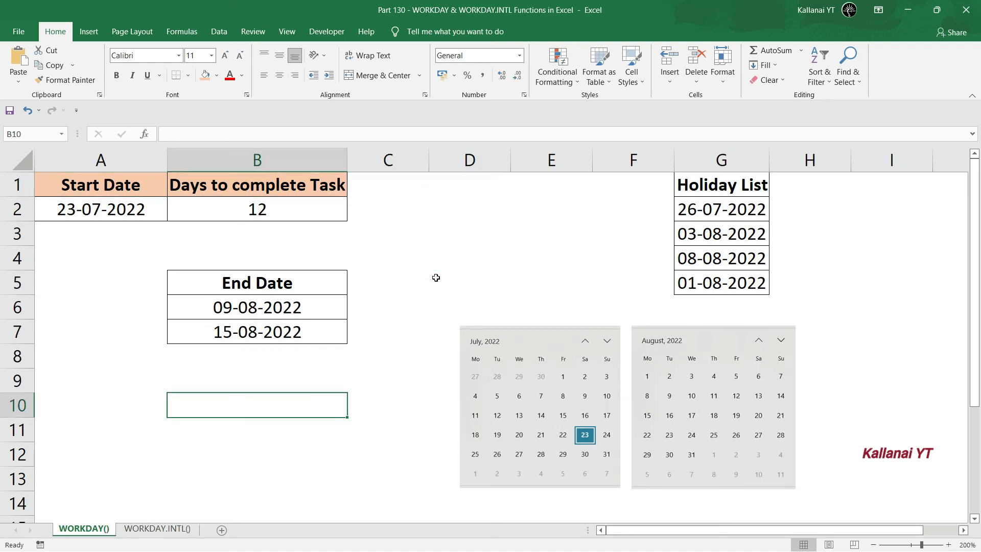
pyautogui.click(459, 268)
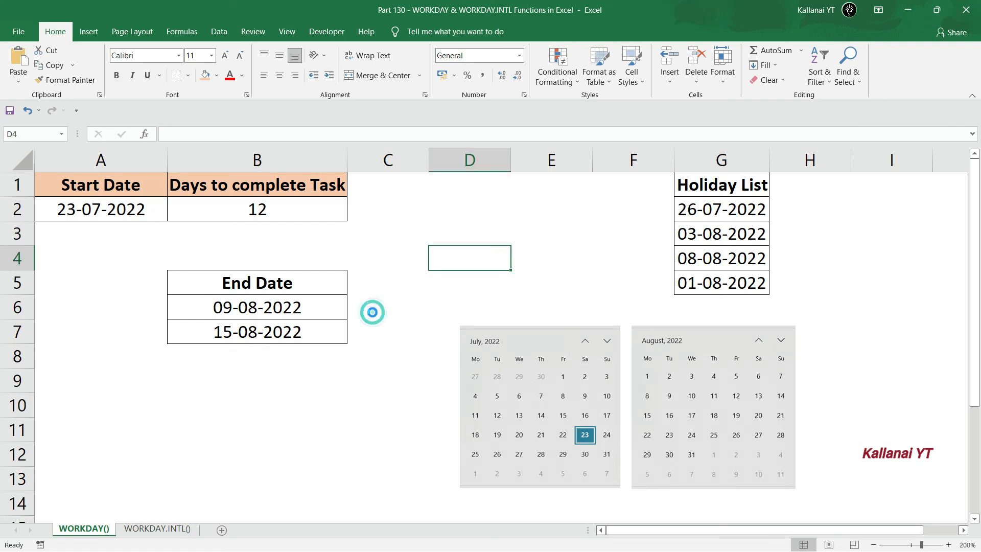
pyautogui.click(373, 312)
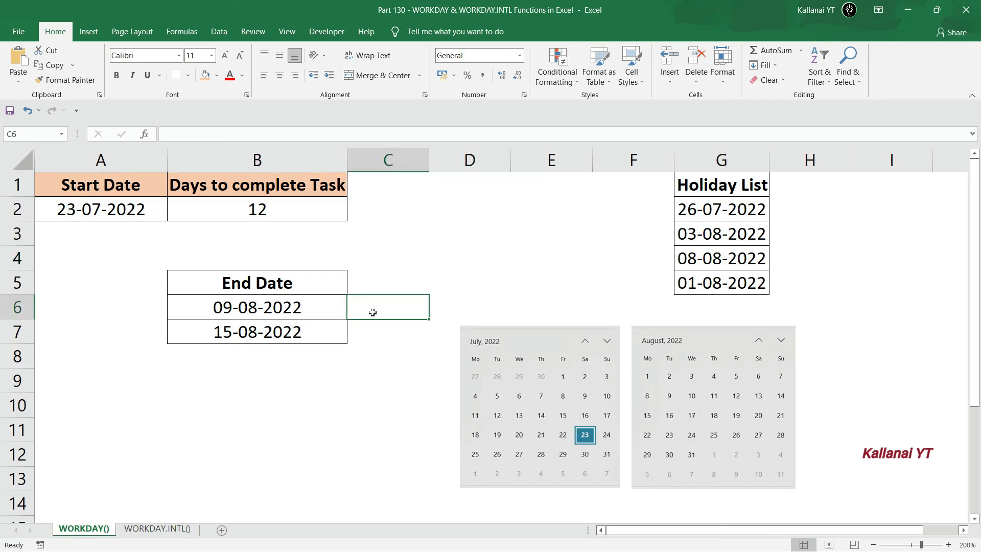